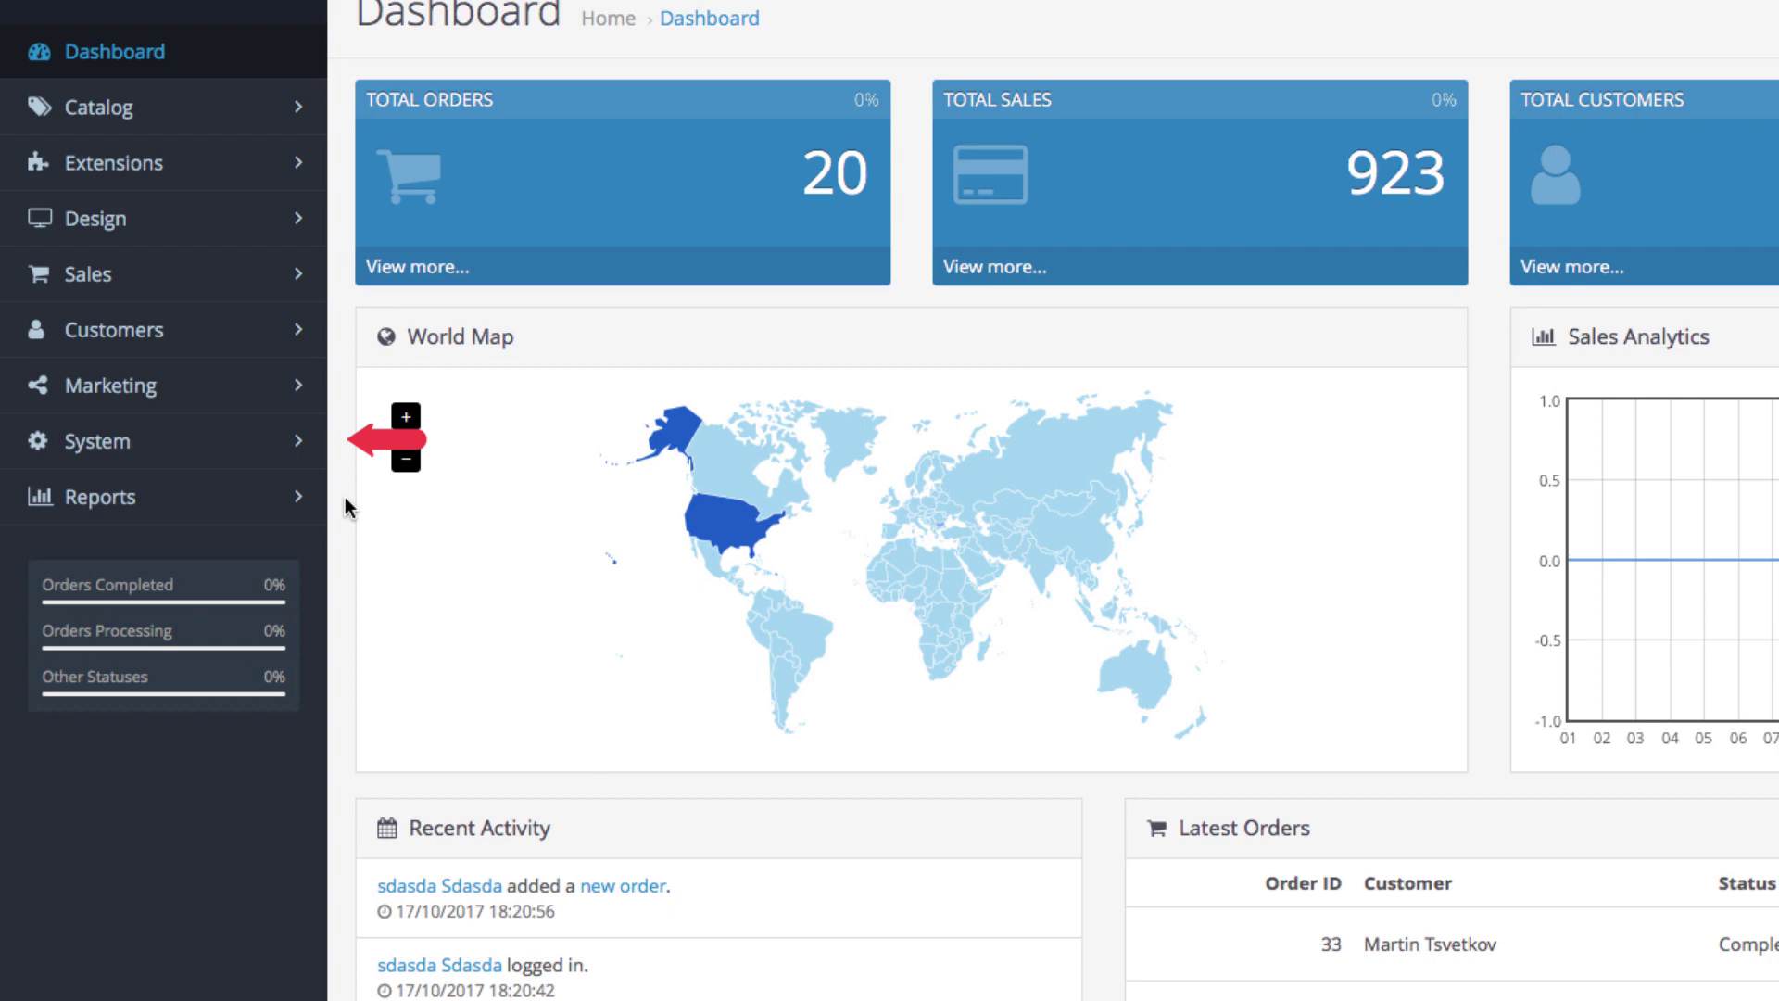
Go to System > Localisation > Languages to see the list holding only English (en-gb)
click(315, 459)
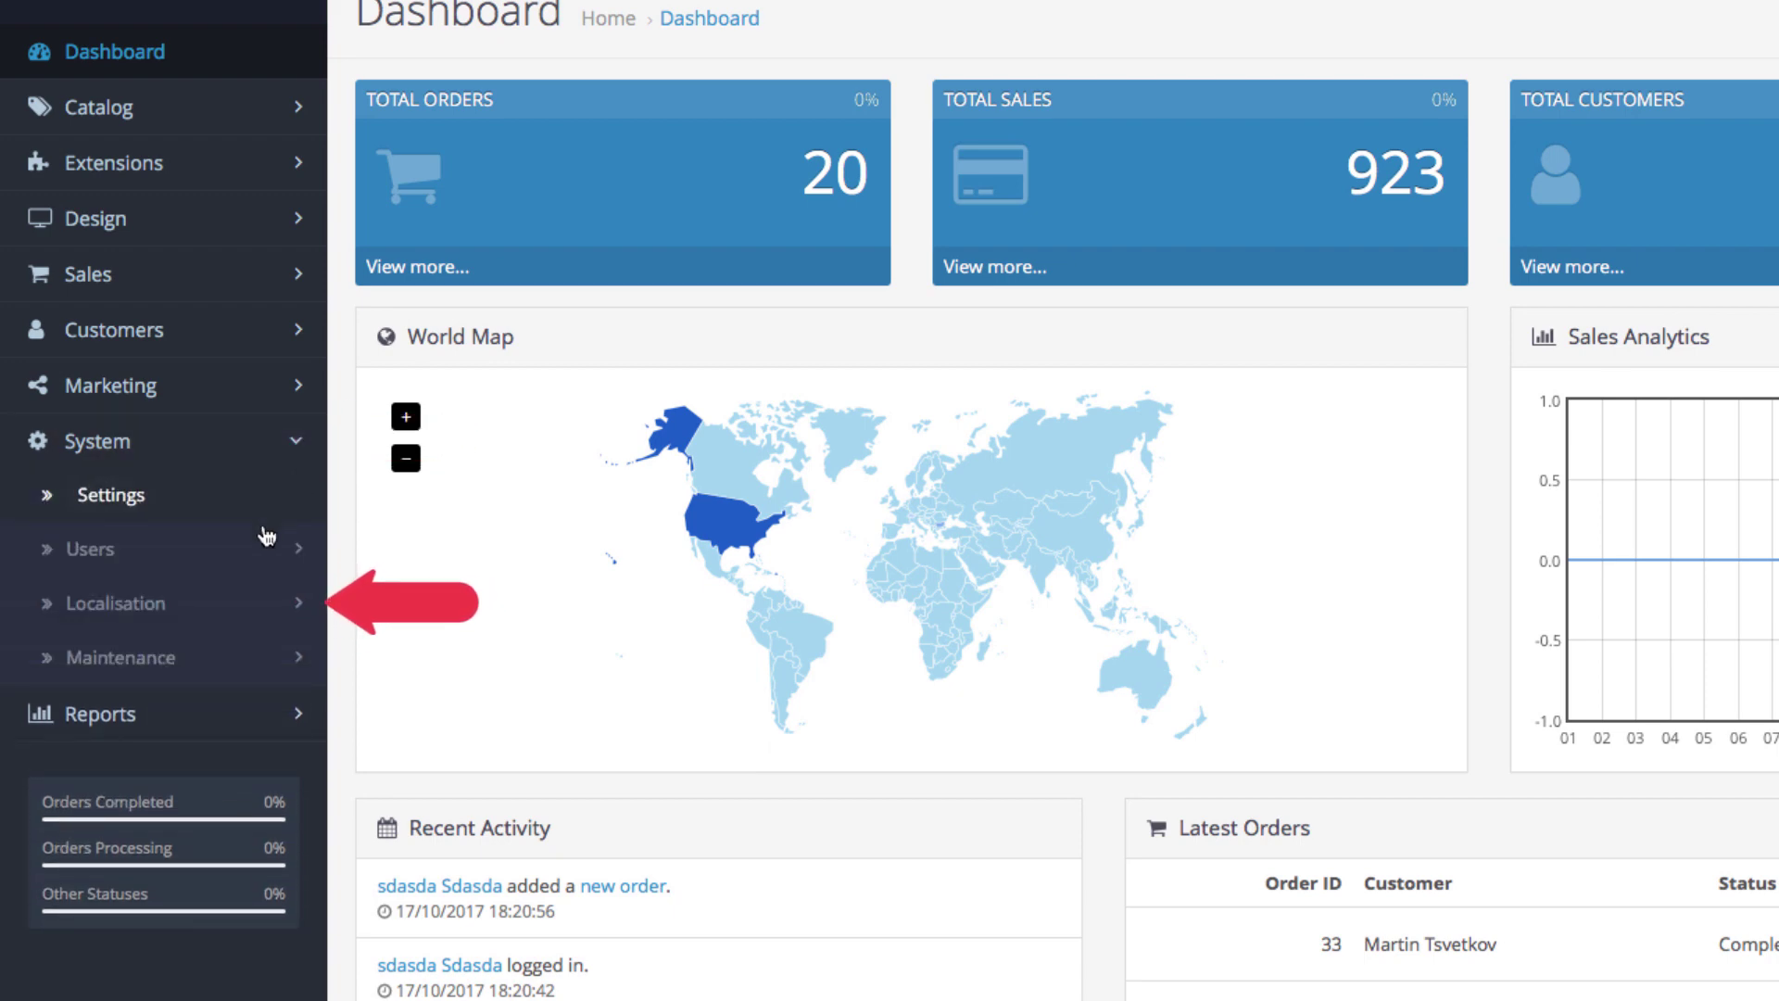
click(238, 630)
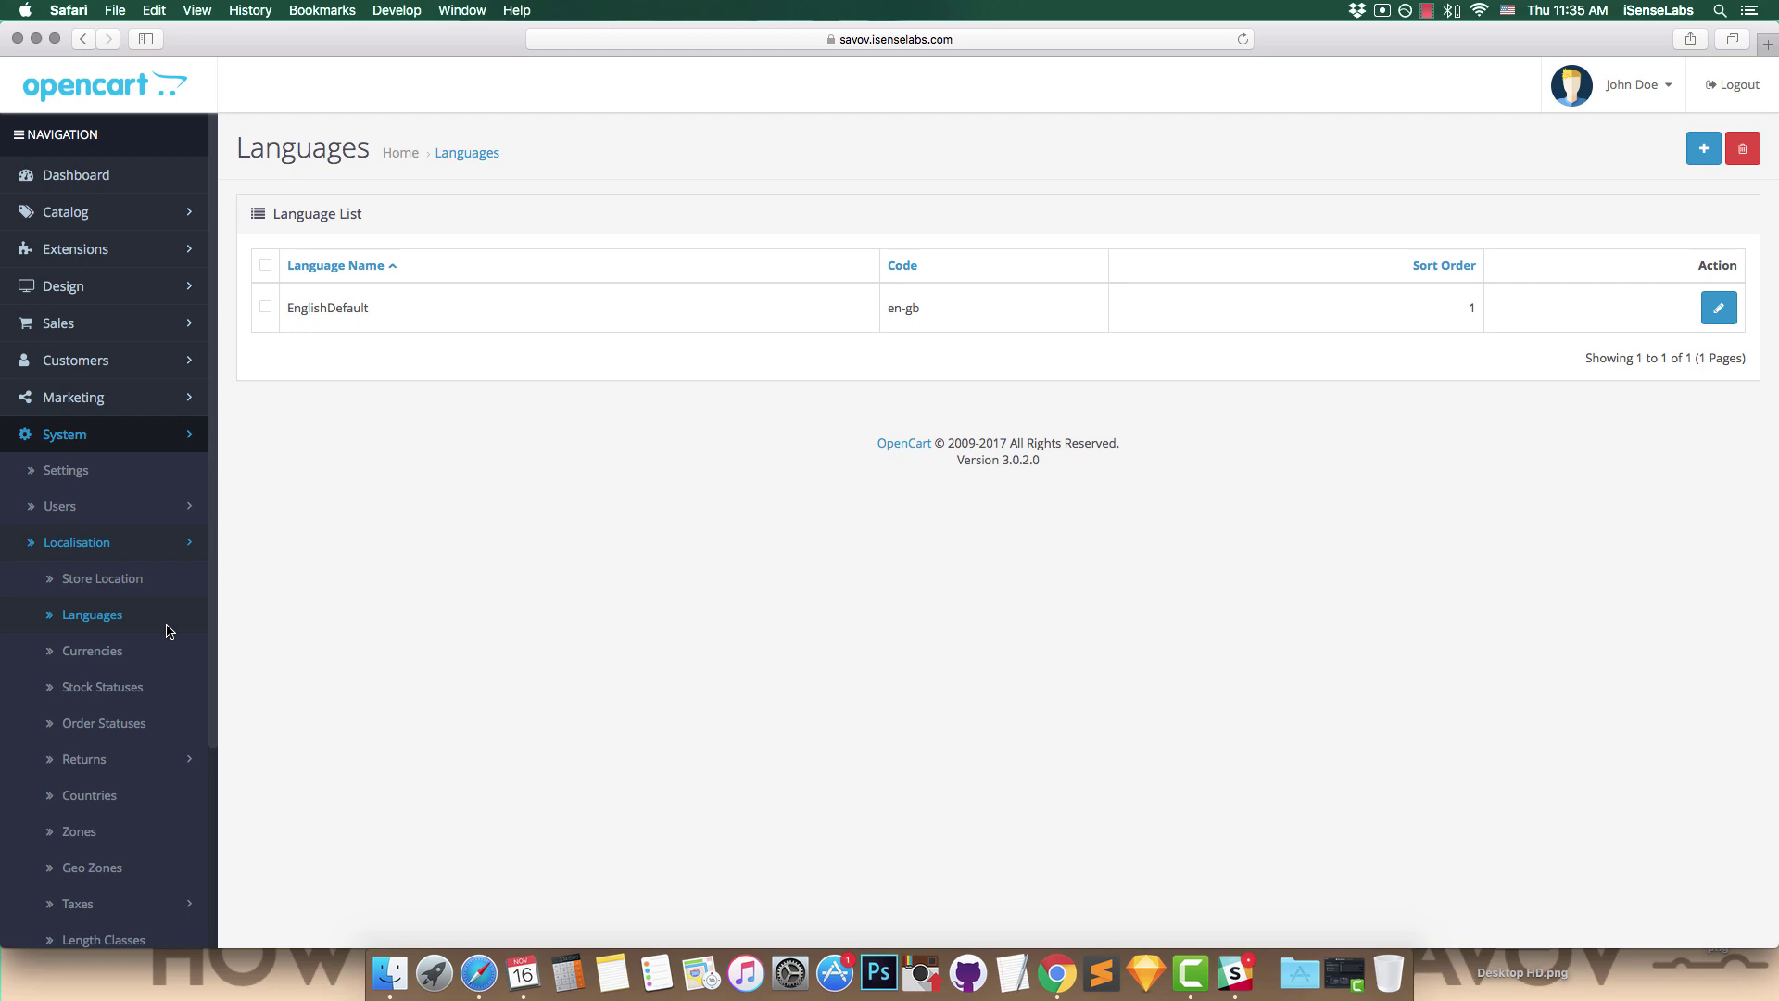
Go to Extensions > Installer to view the upload area and install history
click(124, 252)
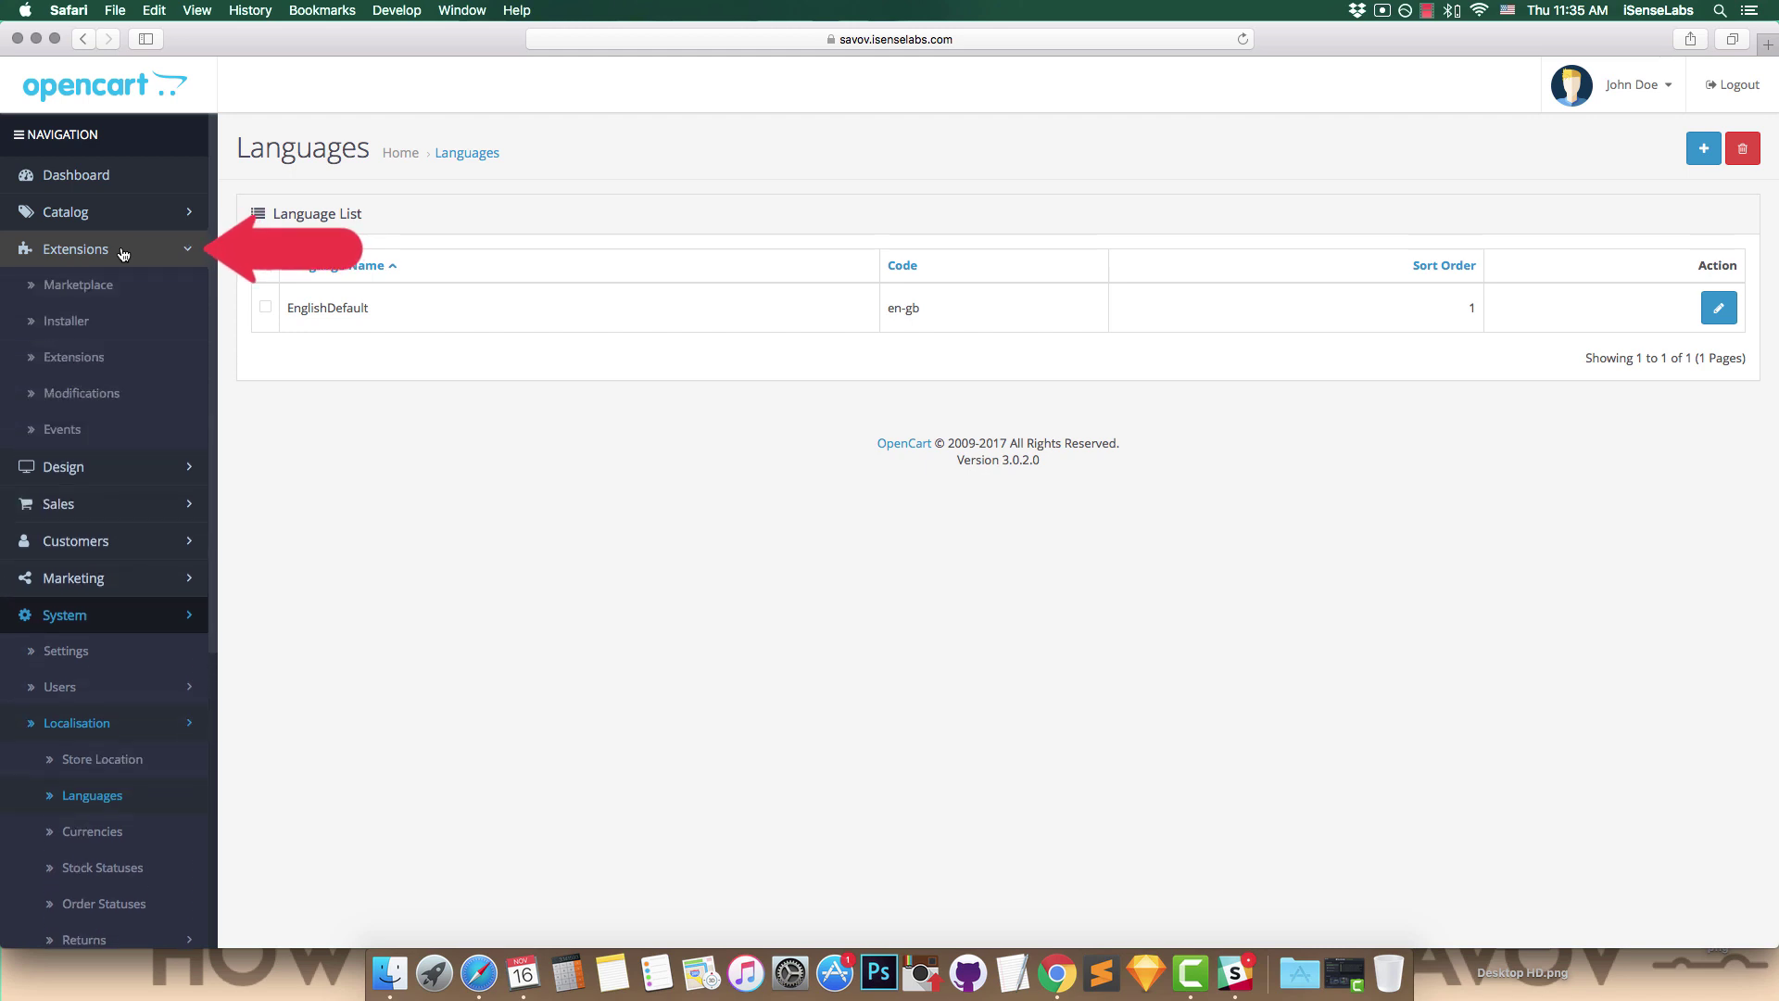
click(136, 315)
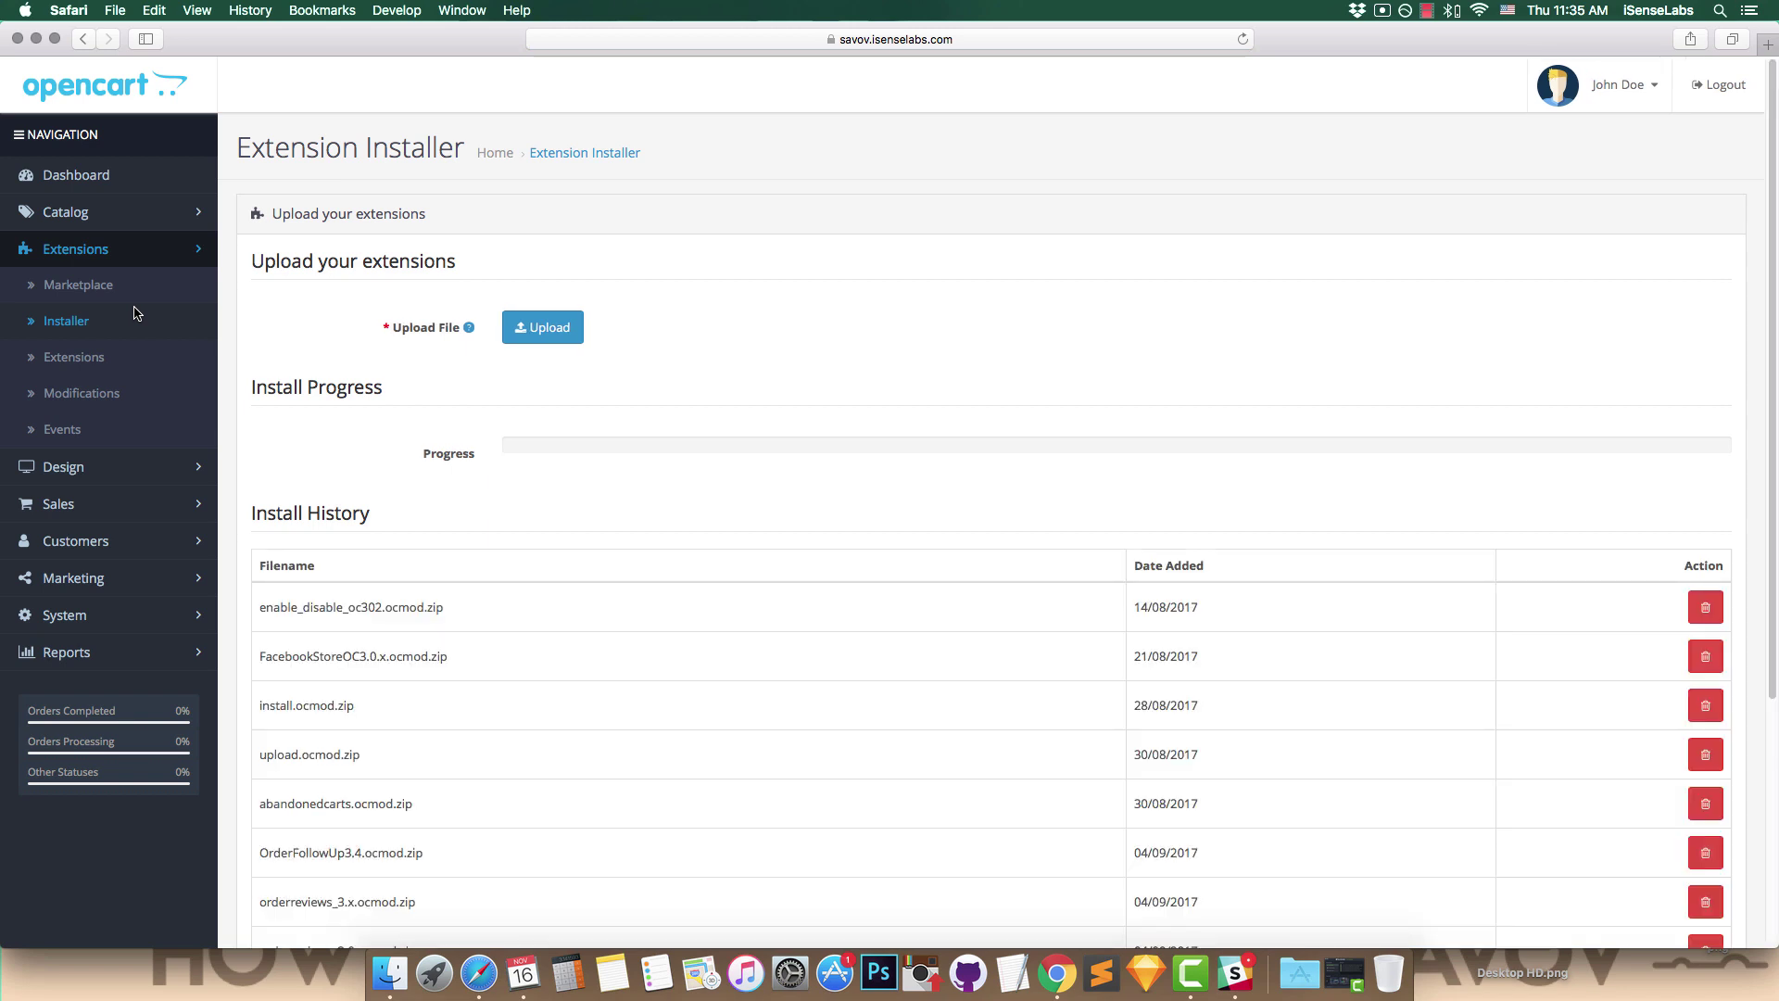
Upload and install the traducao.ocmod.zip language pack through the Extension Installer
click(543, 328)
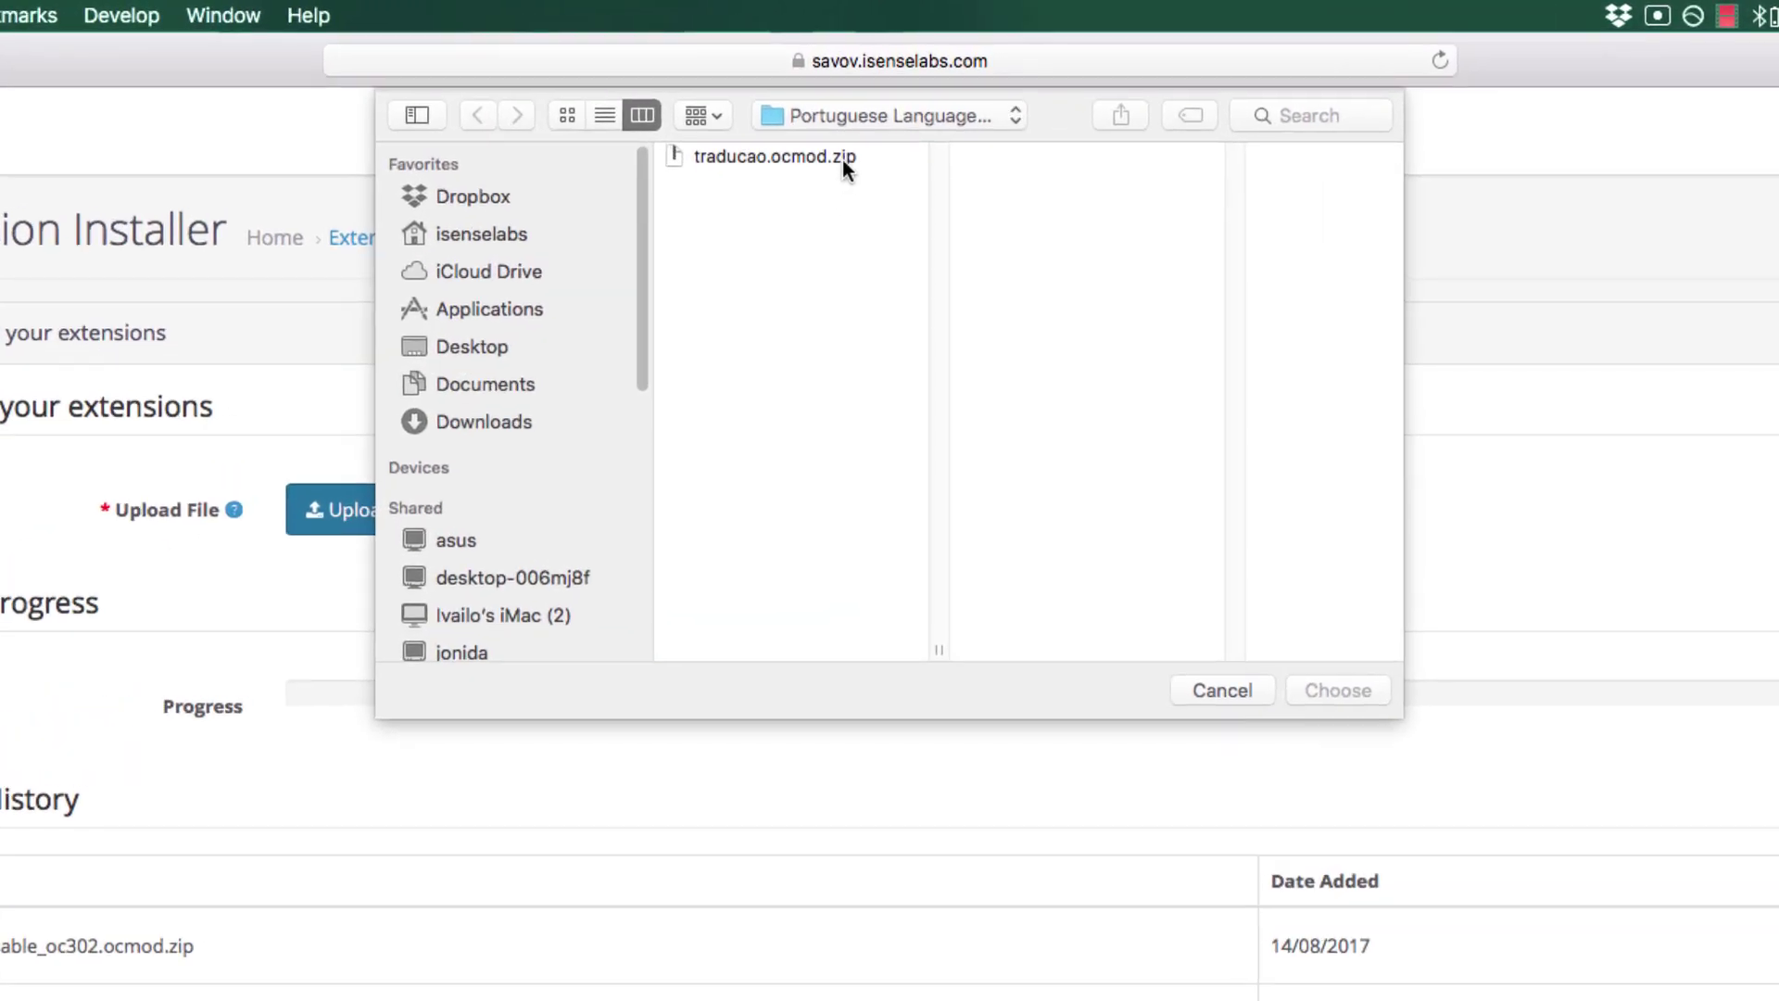
click(842, 159)
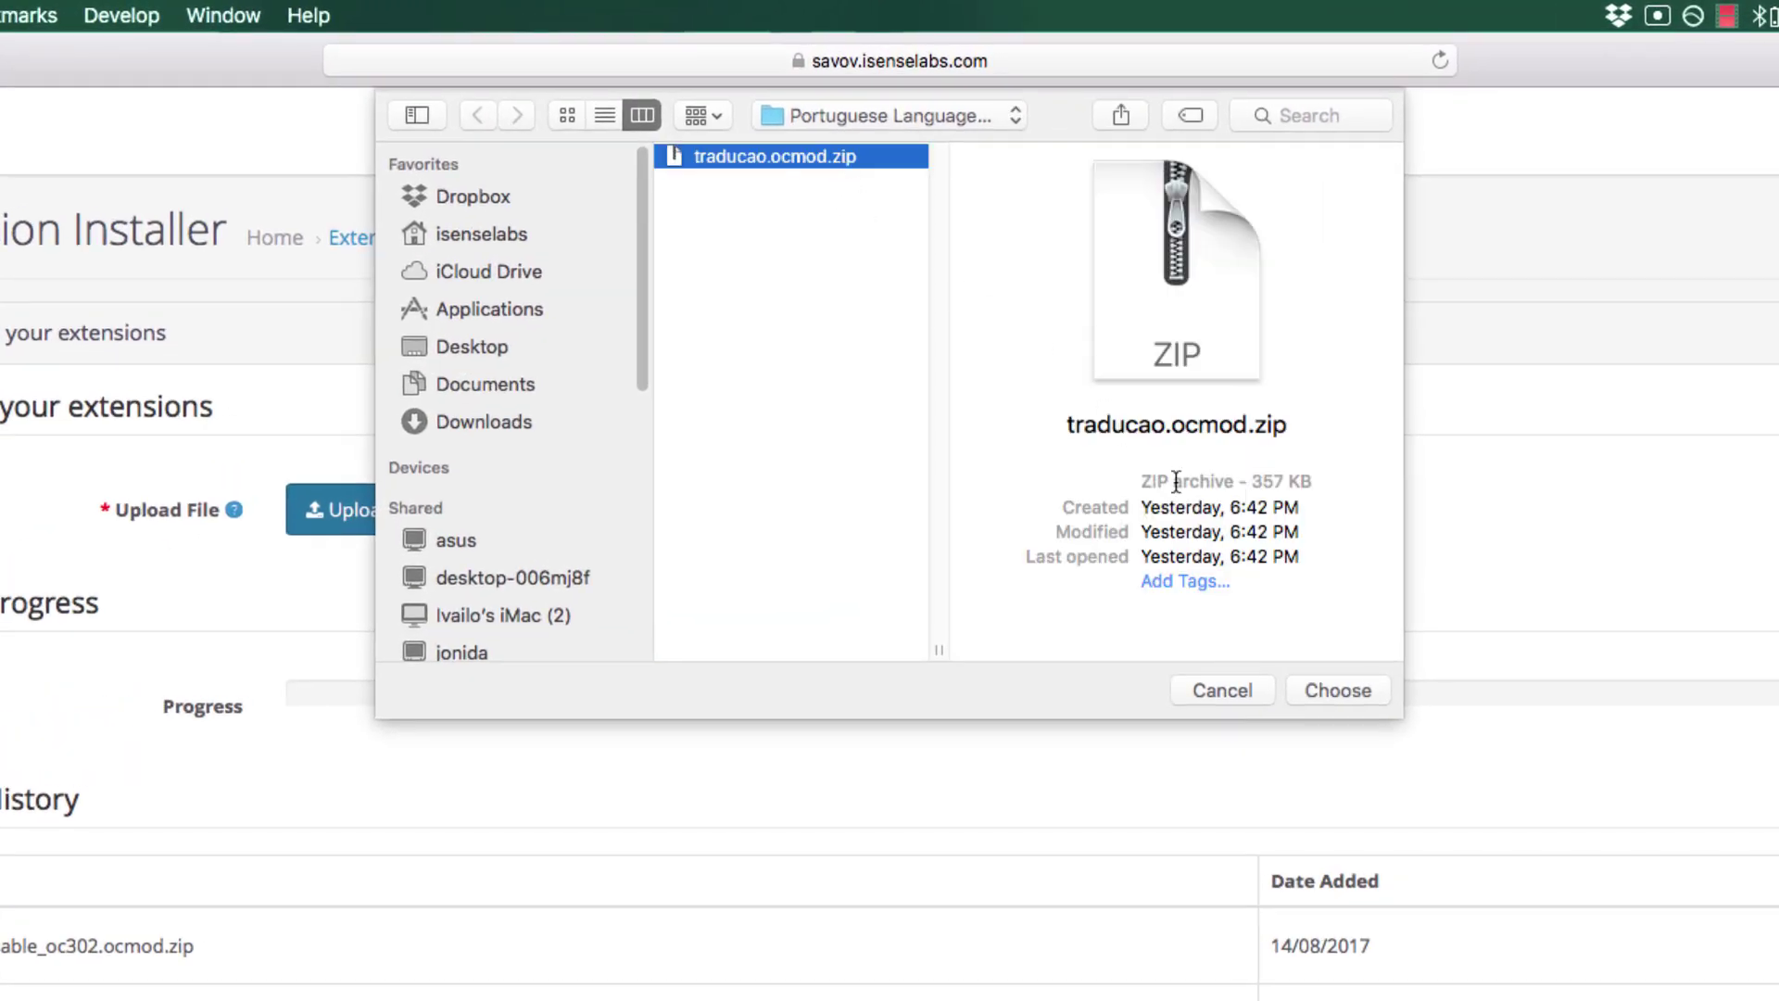
click(1354, 694)
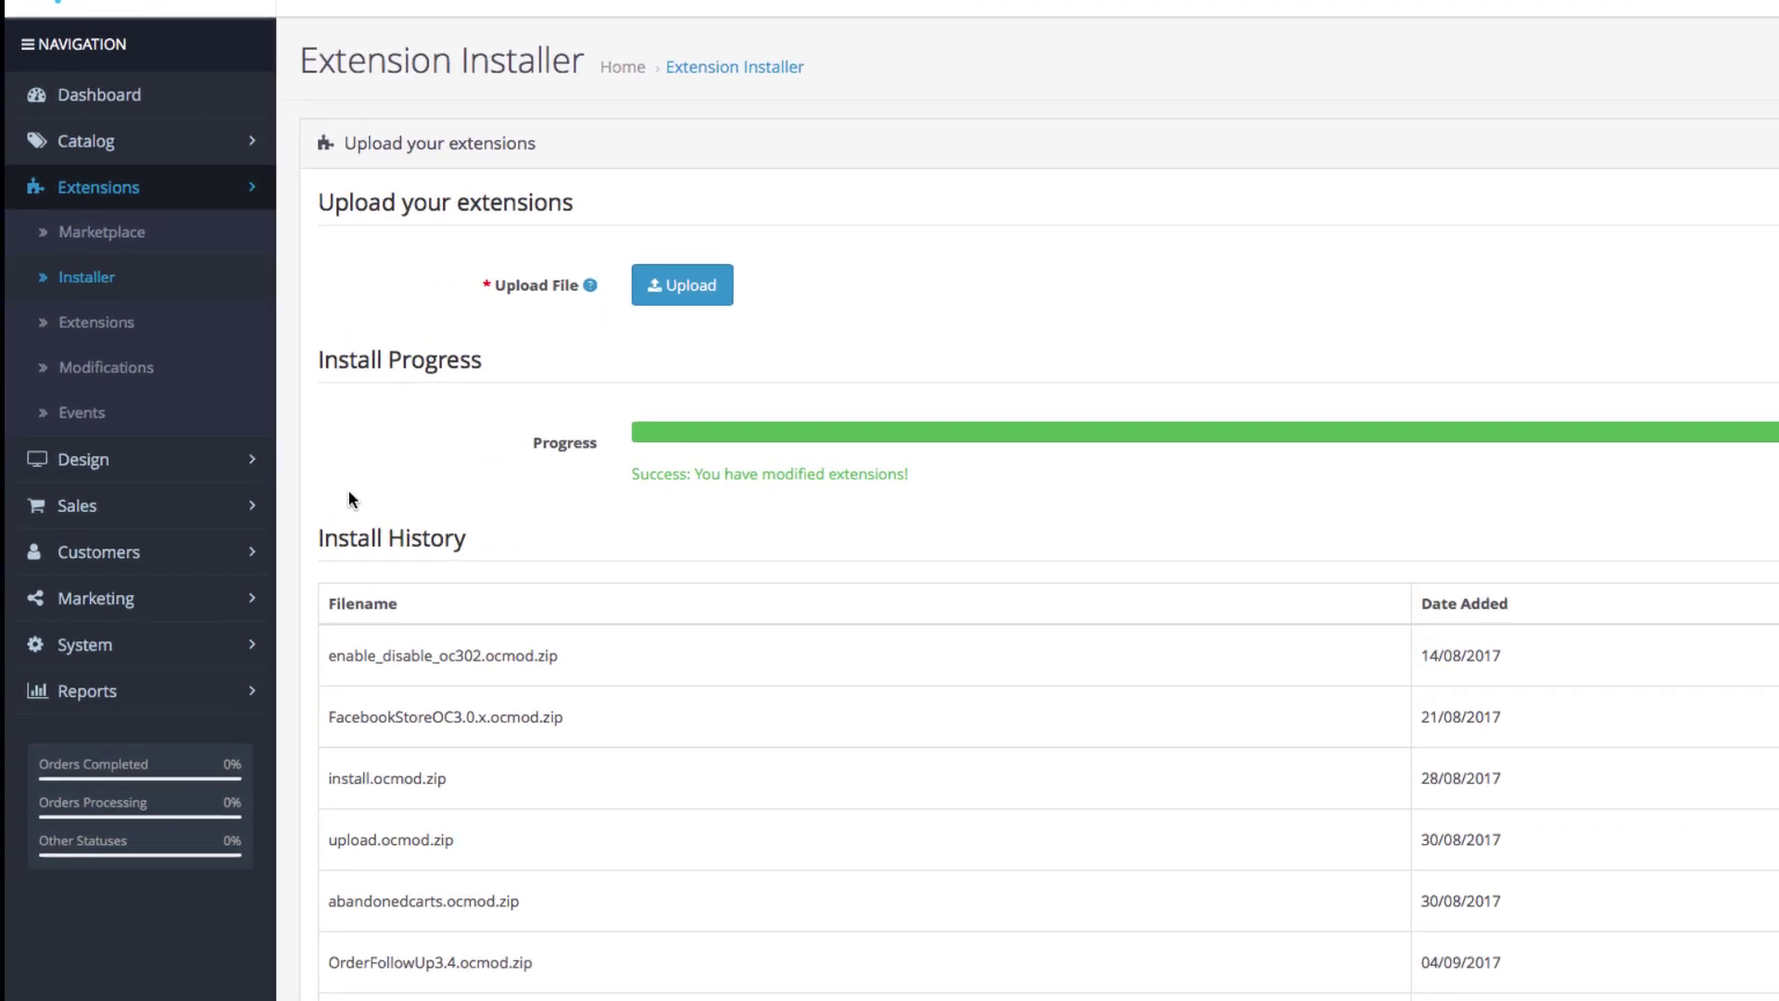
Start a new language entry from System > Localisation > Languages
click(148, 660)
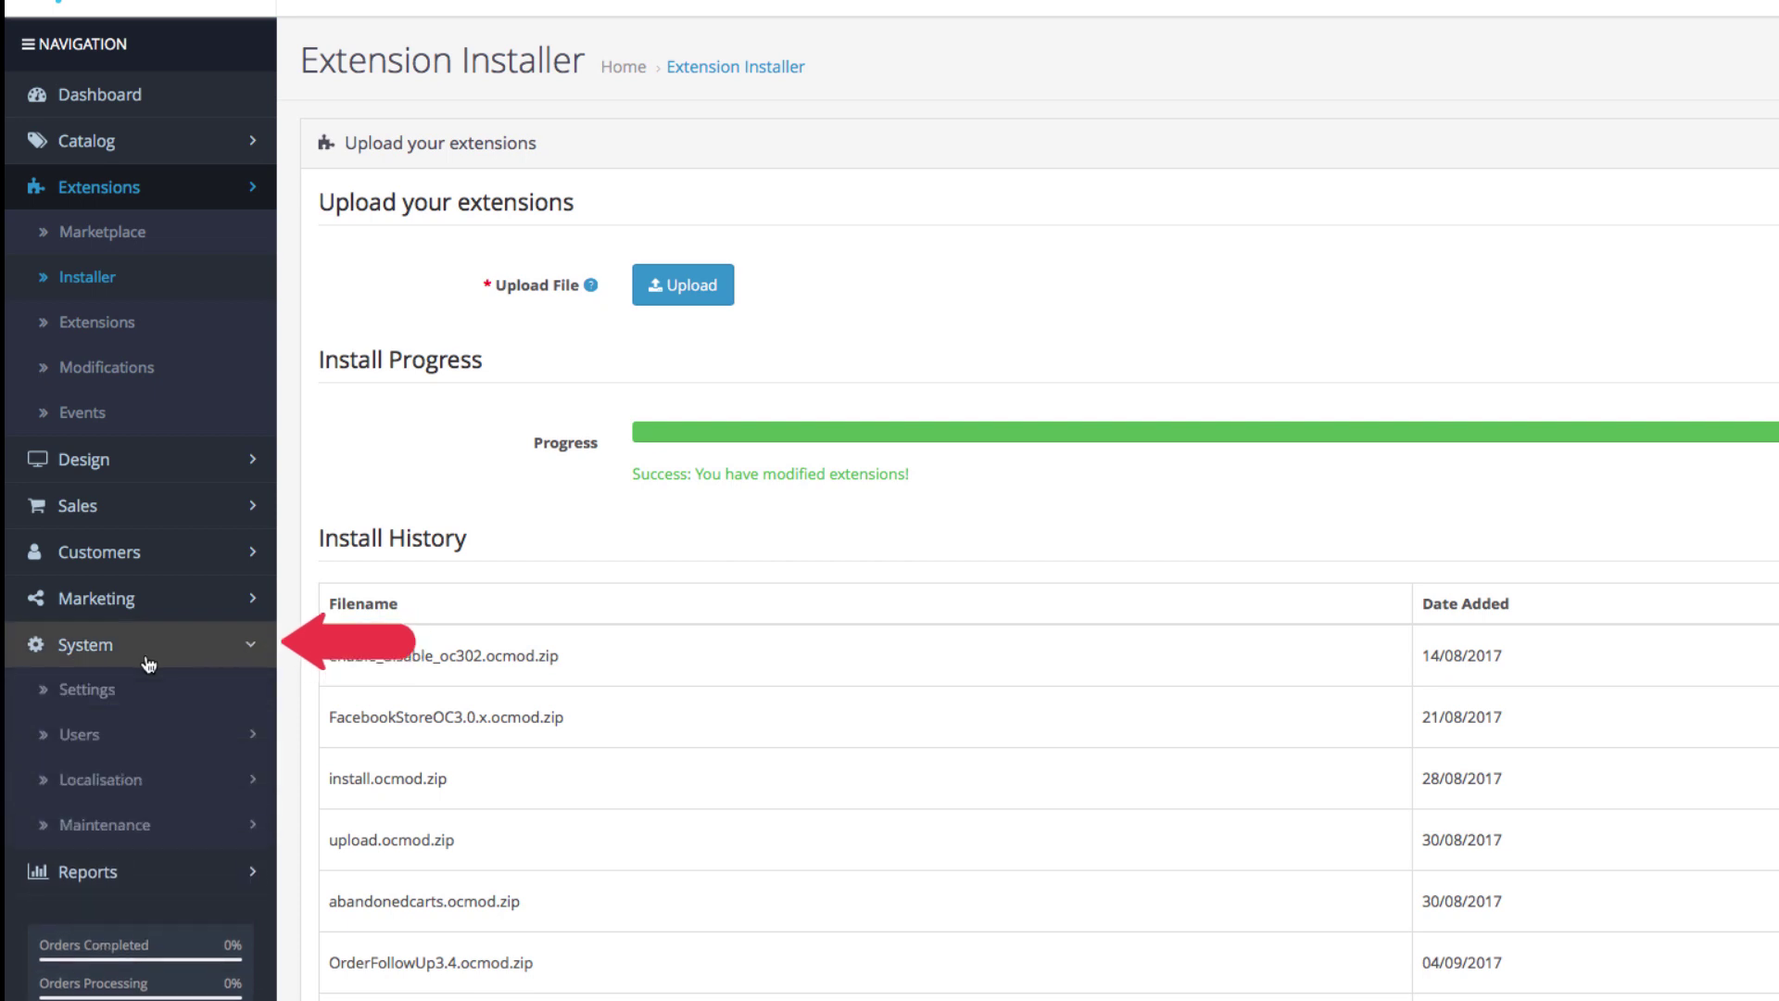
click(205, 788)
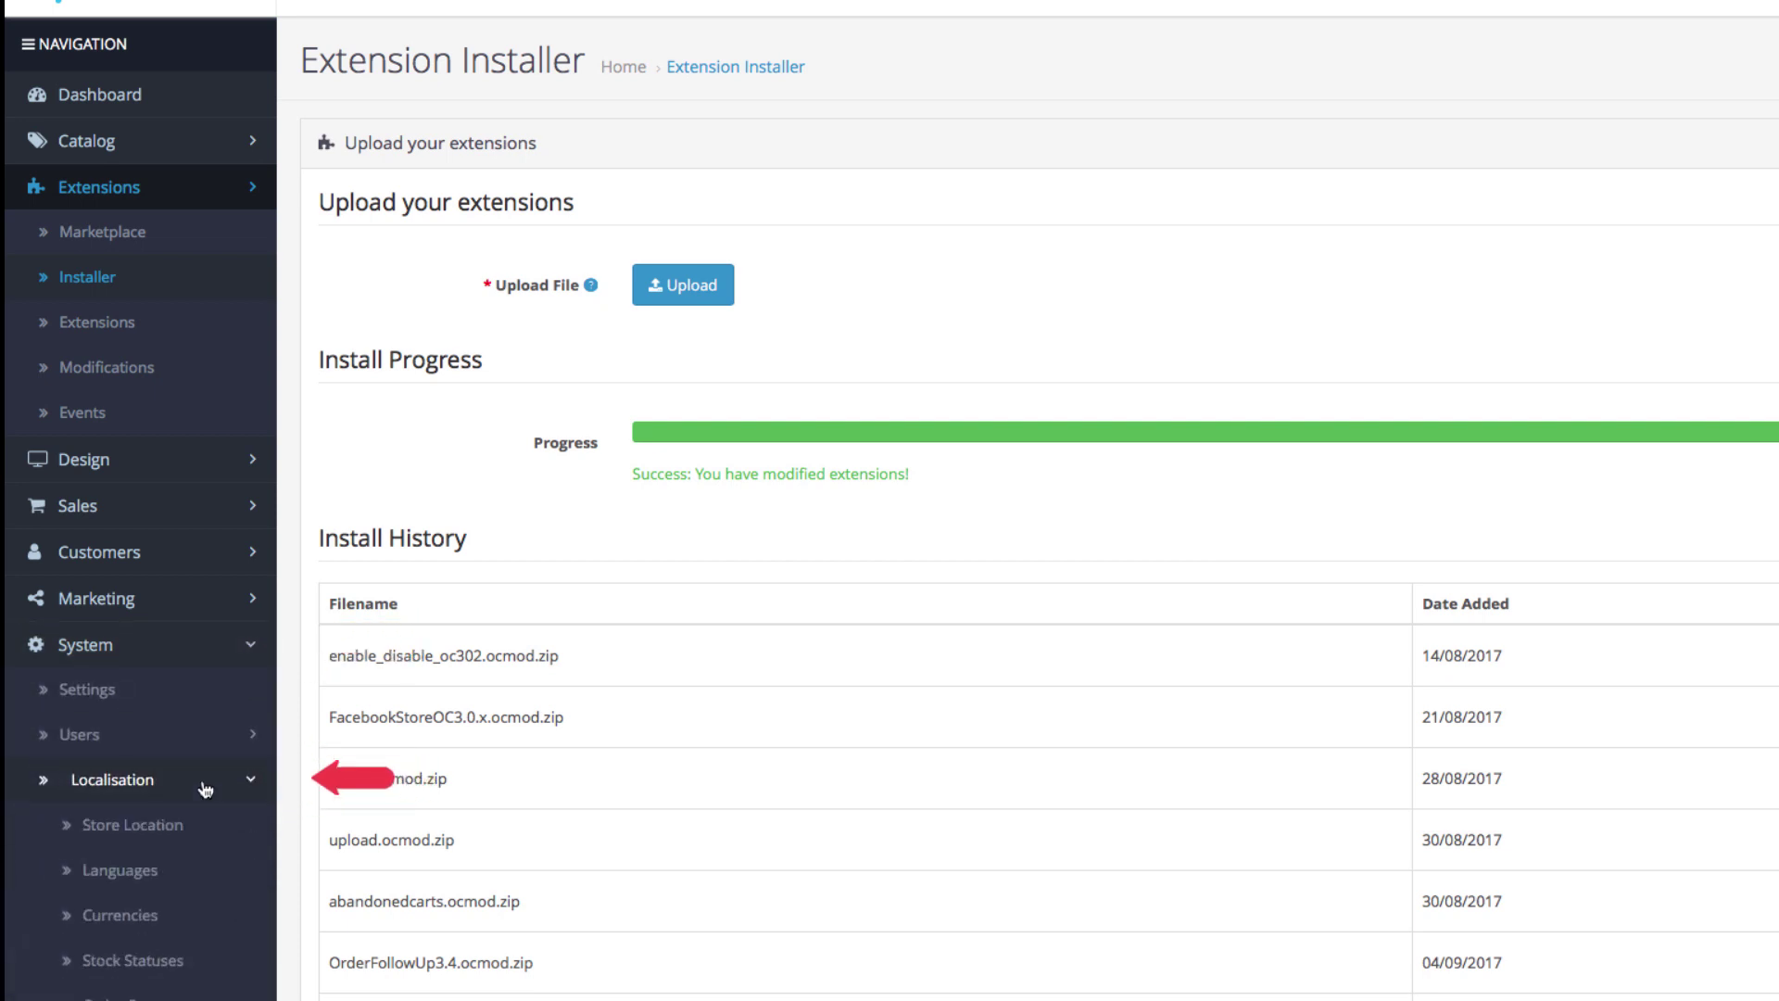
click(215, 877)
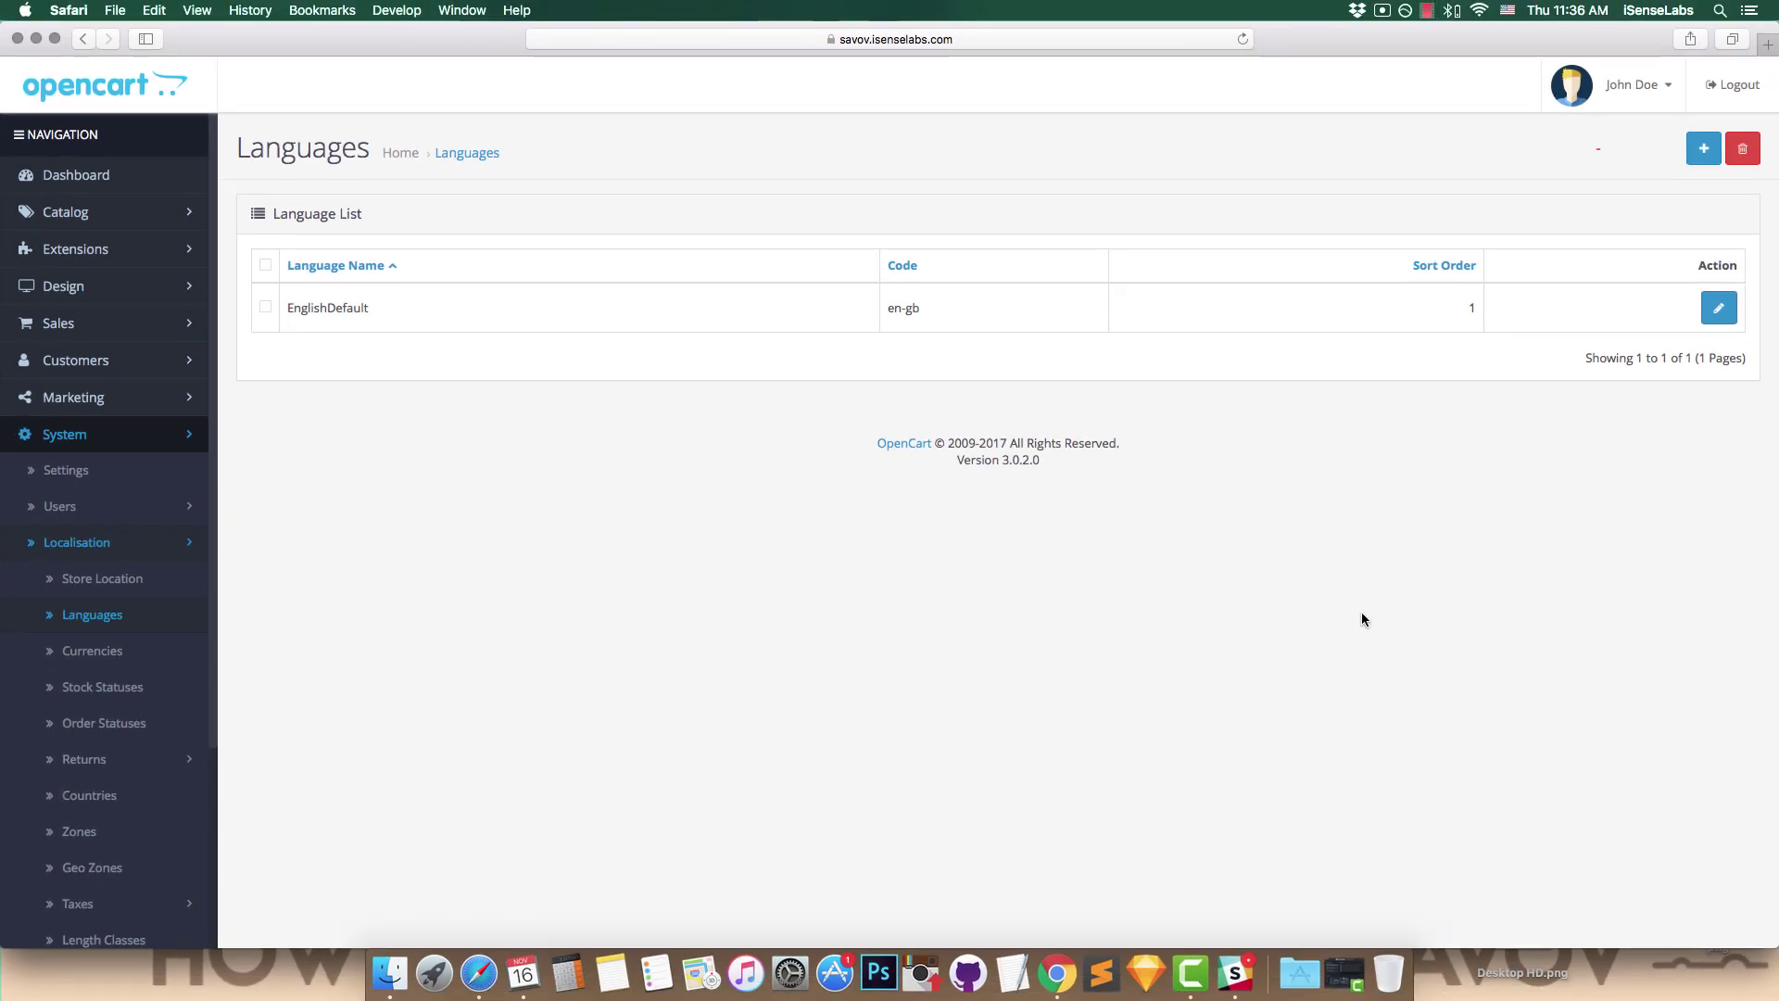
click(1701, 154)
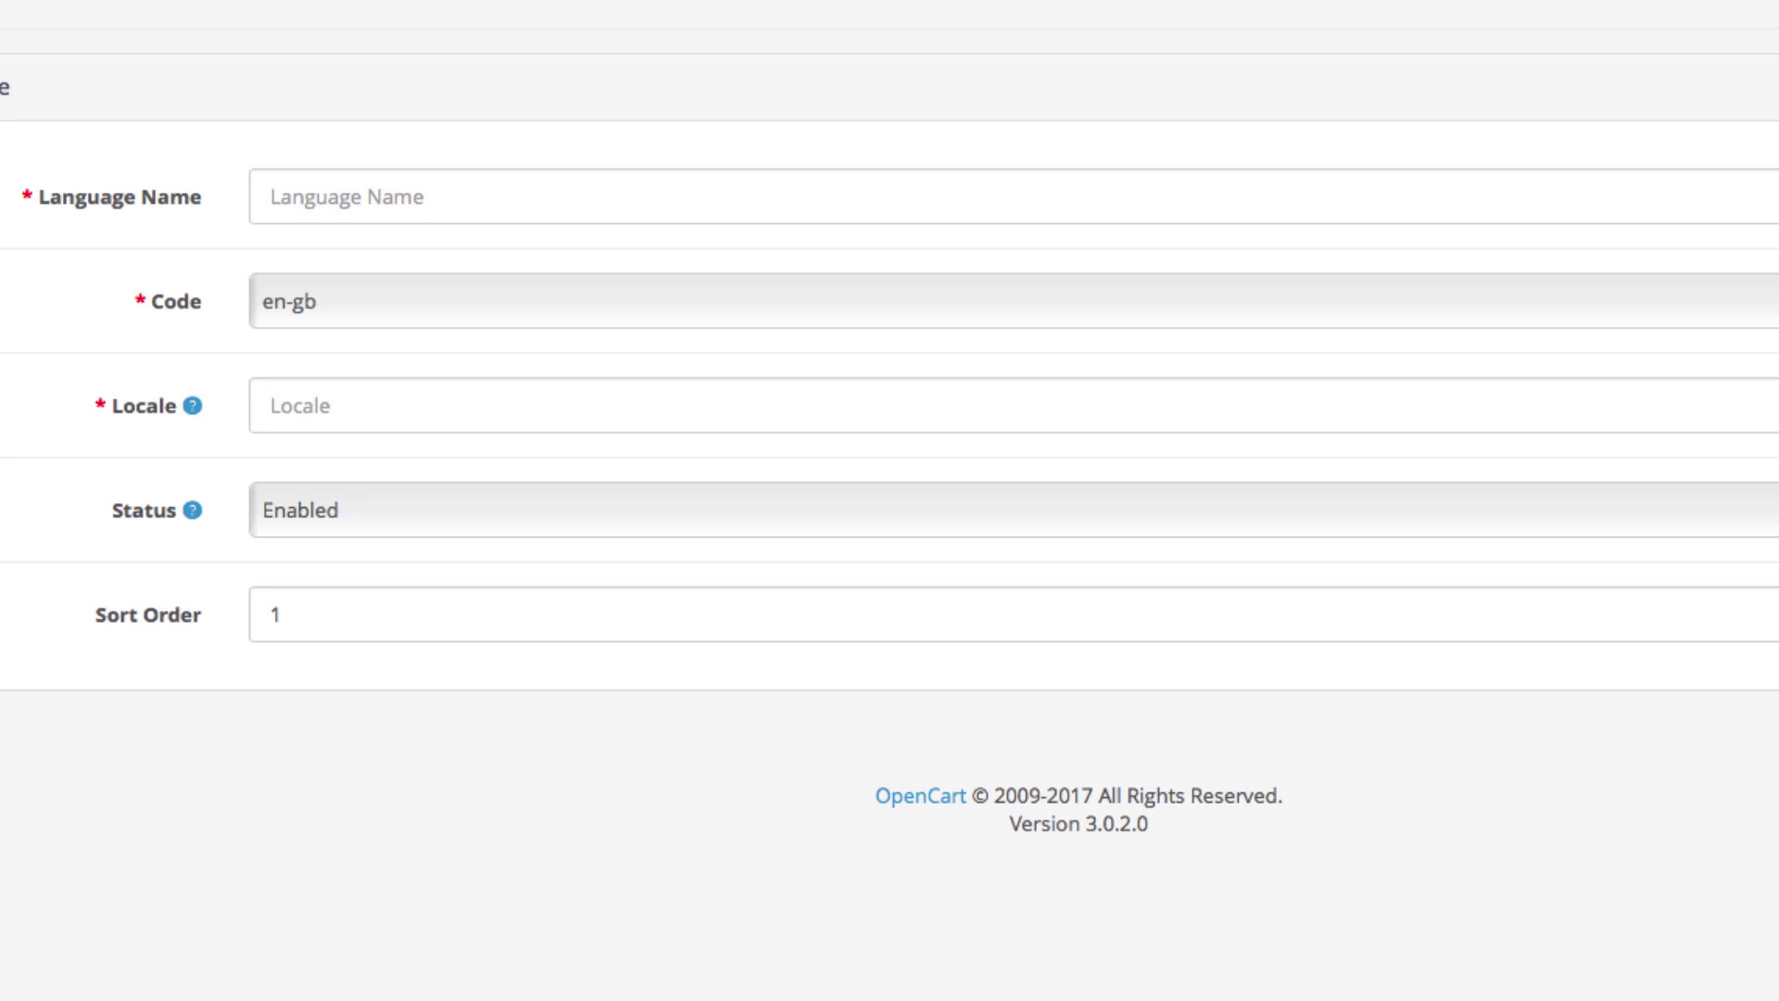
Enter language name Portuguese, code pt-br and locale pt-BR,pt_BR.UTF-8,pt_BR,pt-br,portuguese
click(1739, 183)
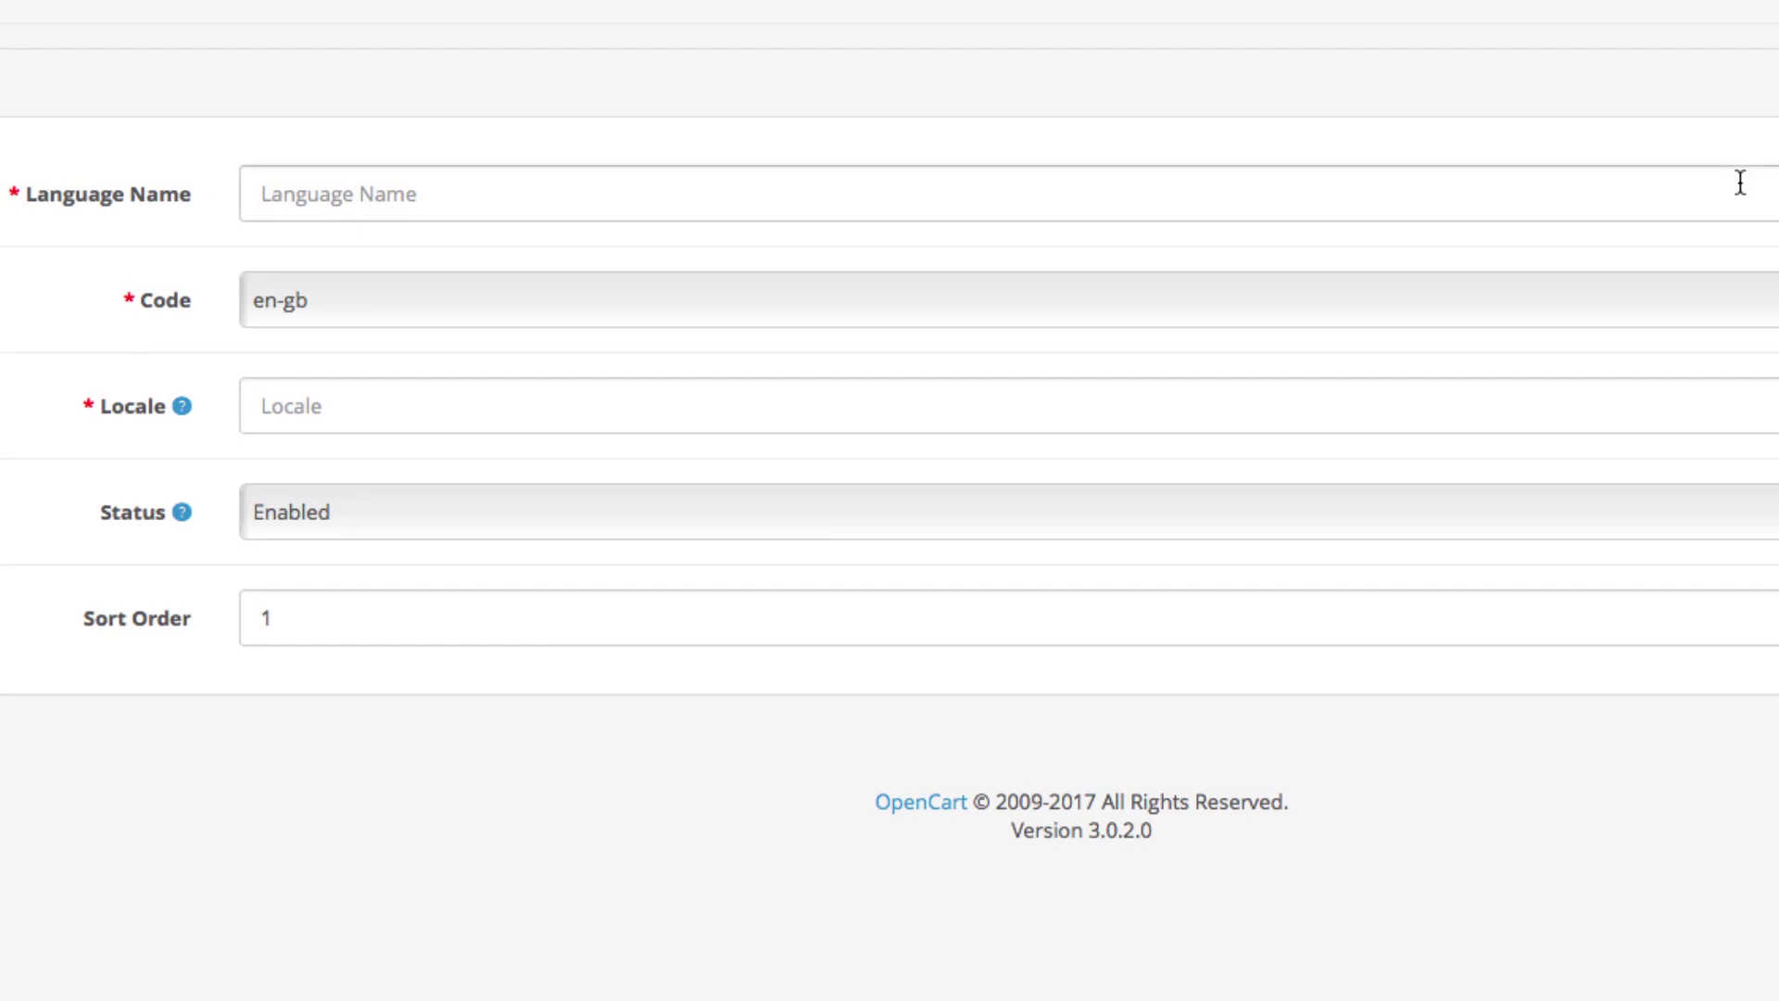
text(Portuguese)
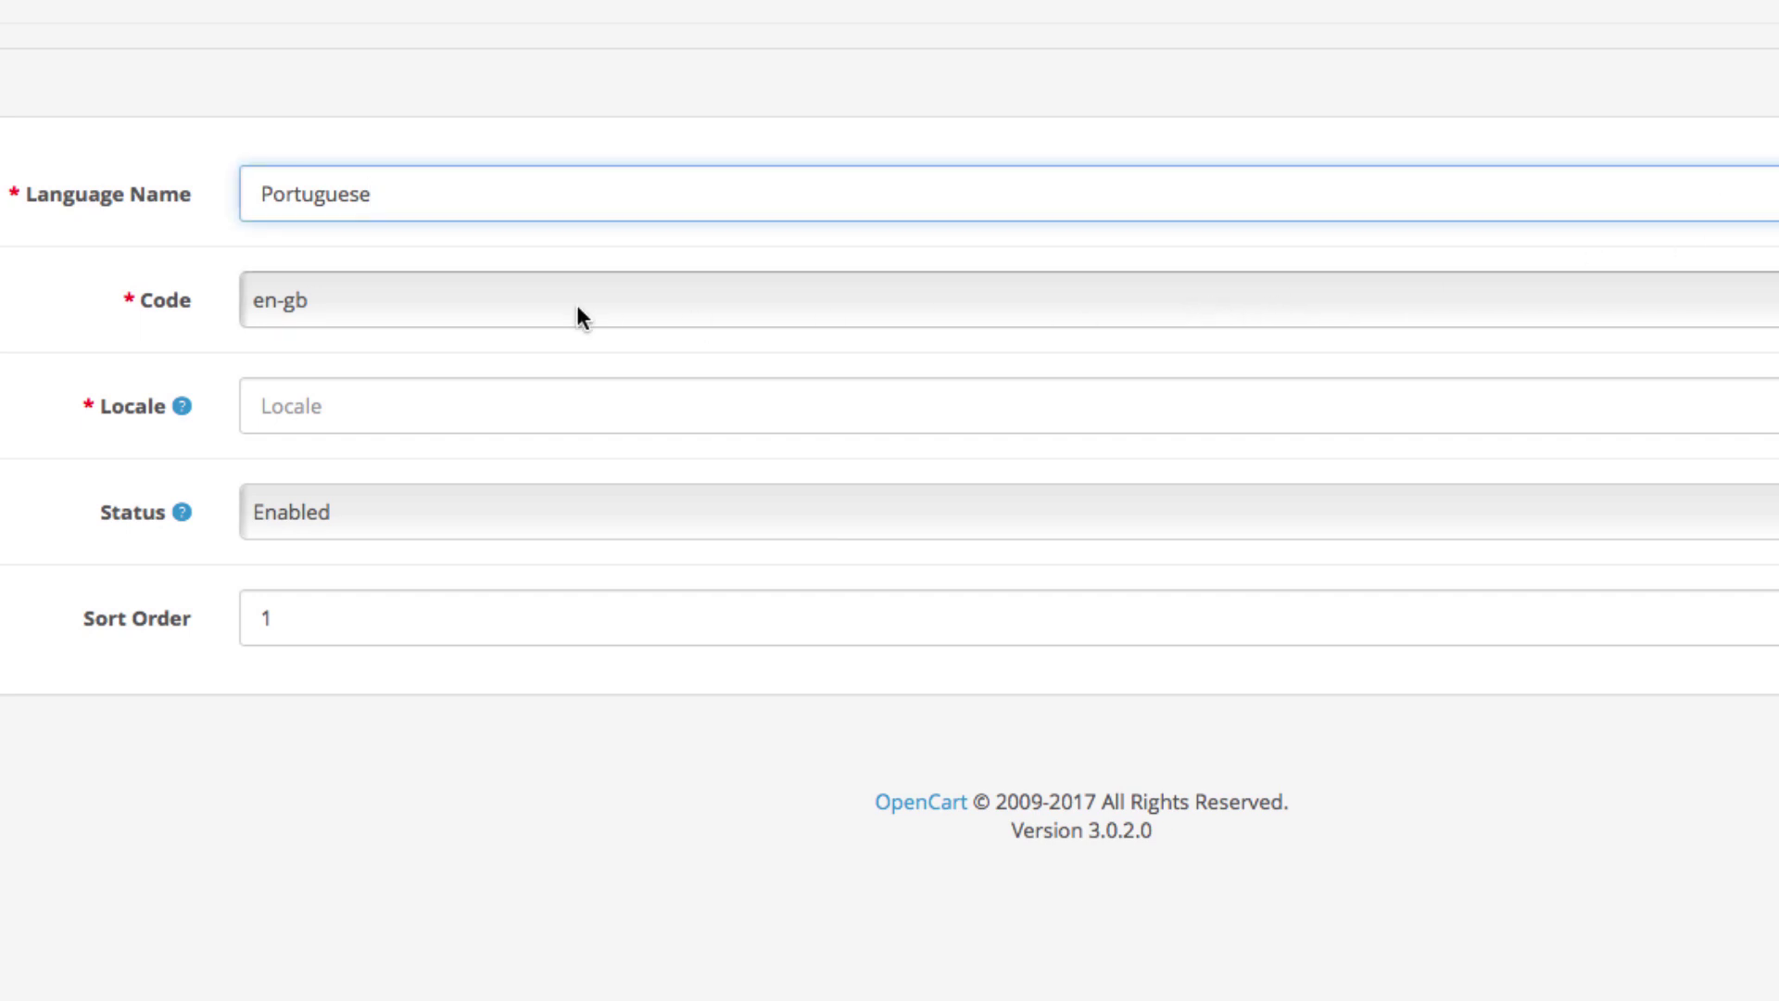
click(494, 318)
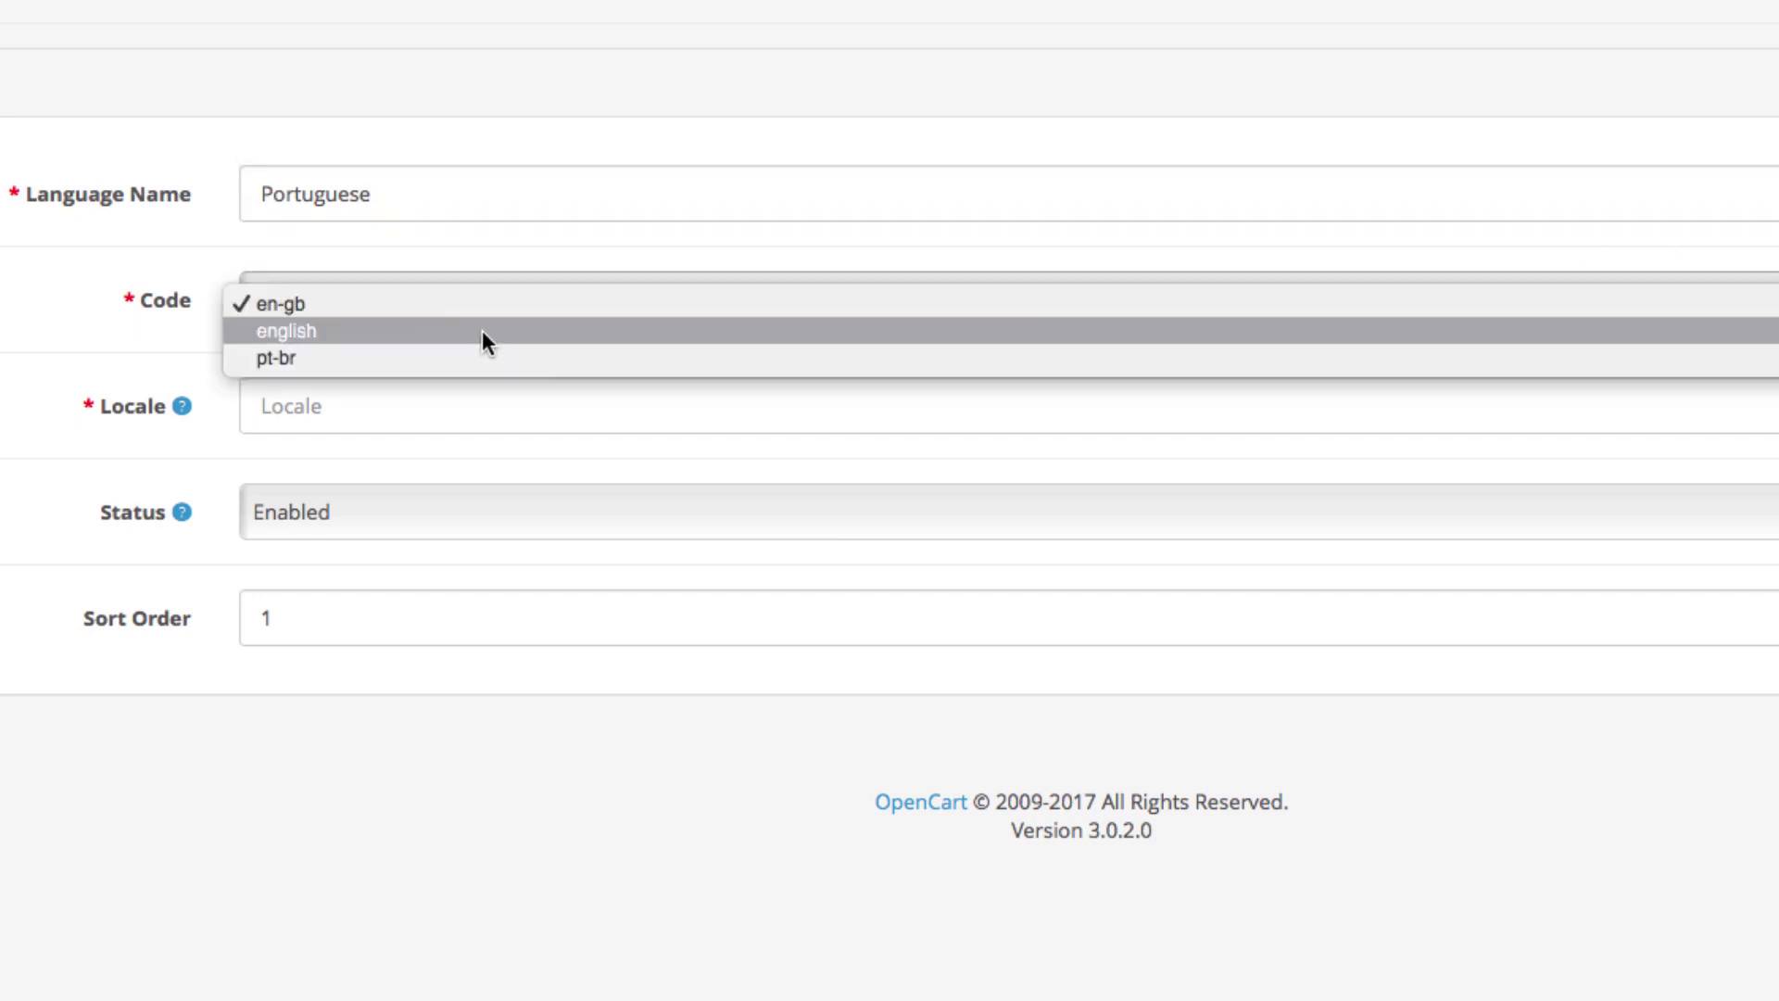
click(463, 358)
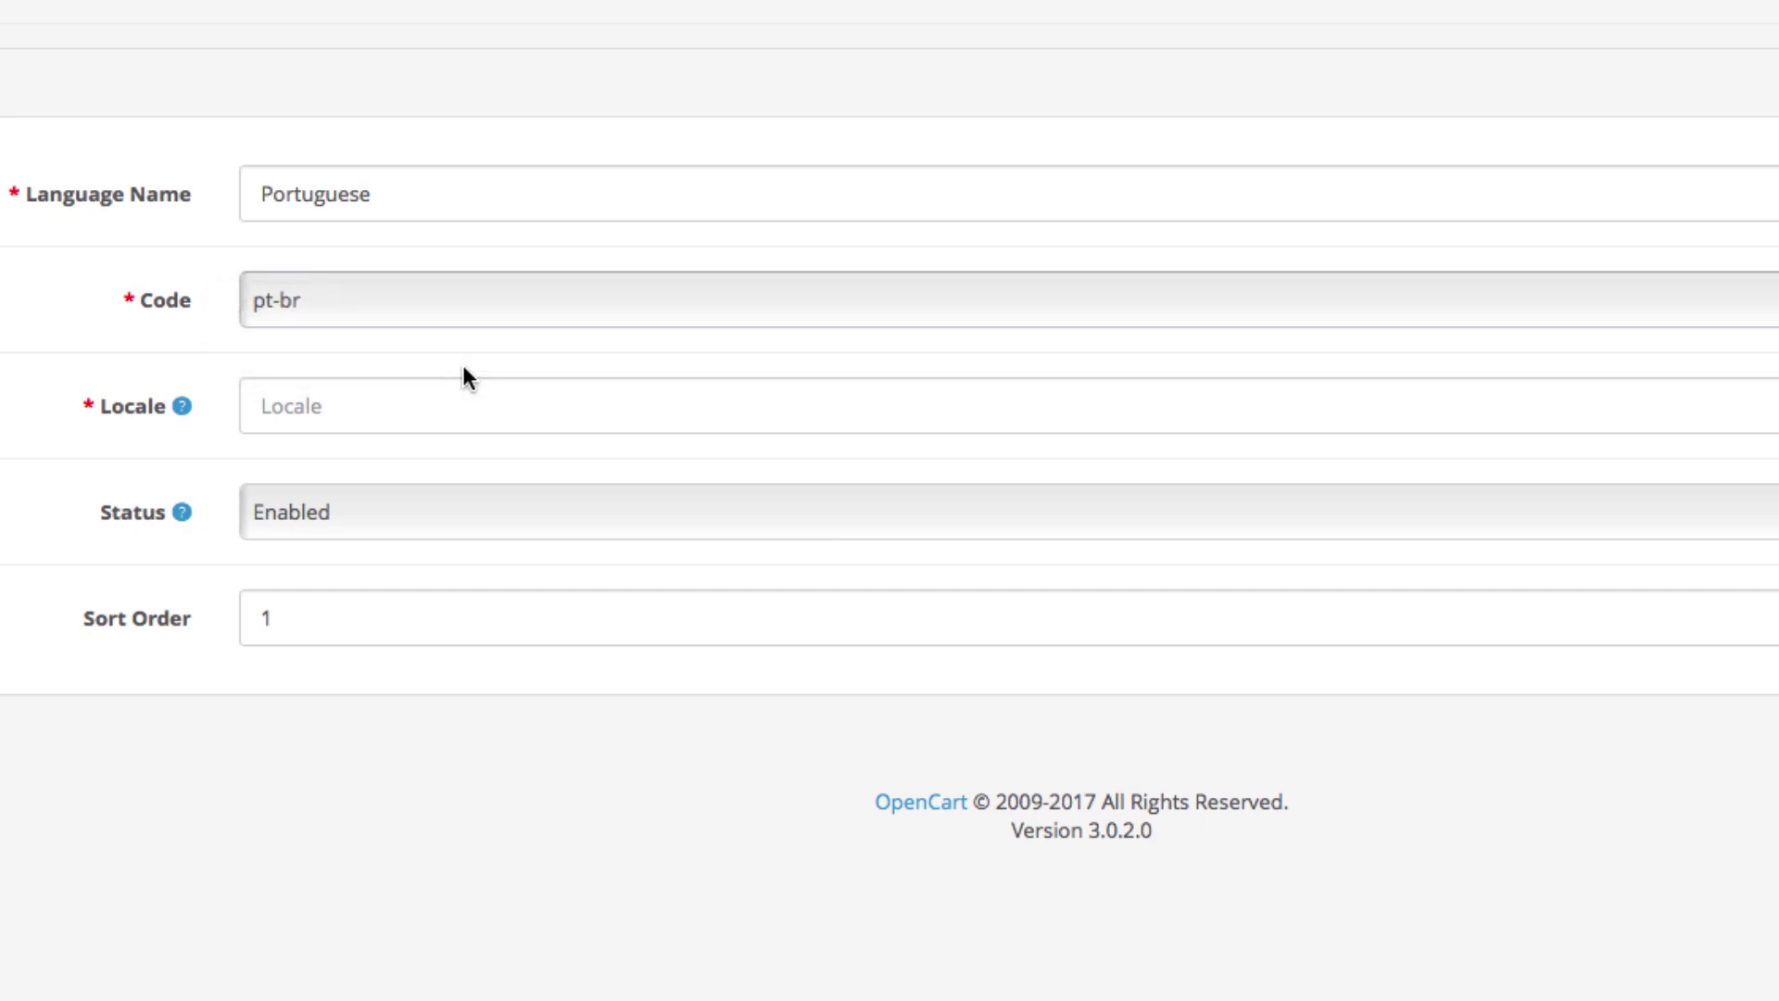
click(453, 422)
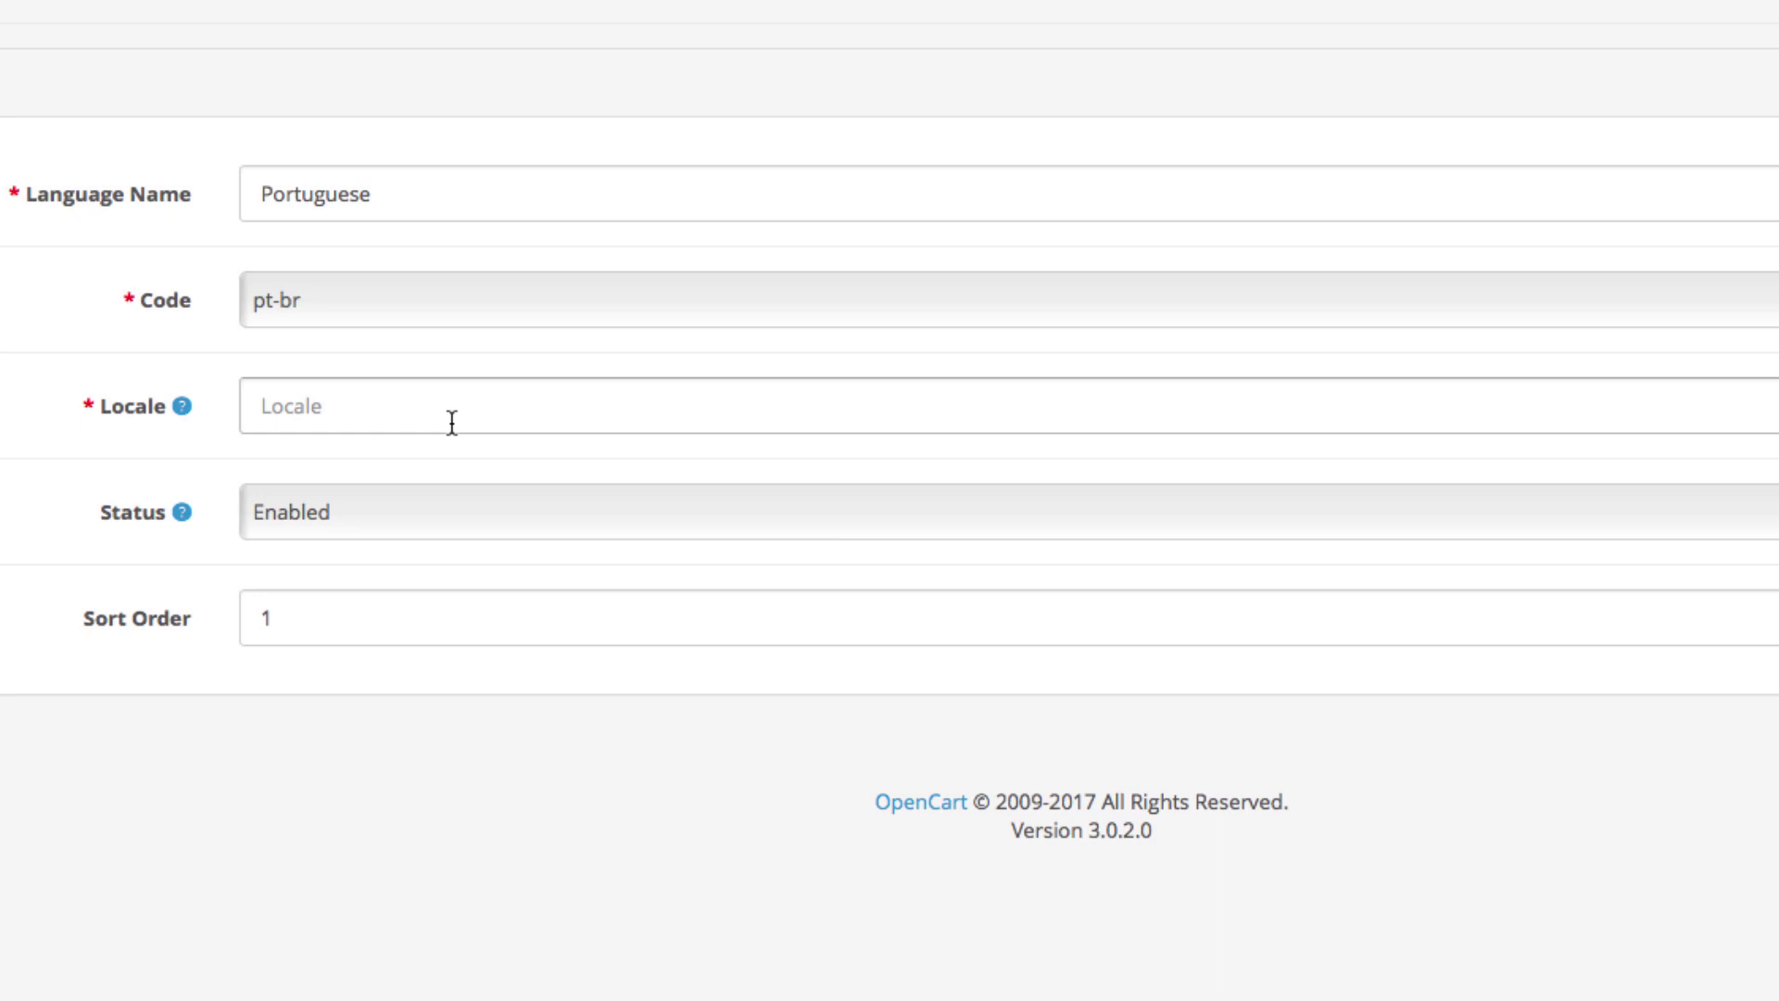
text(pt-BR,pt_BR)
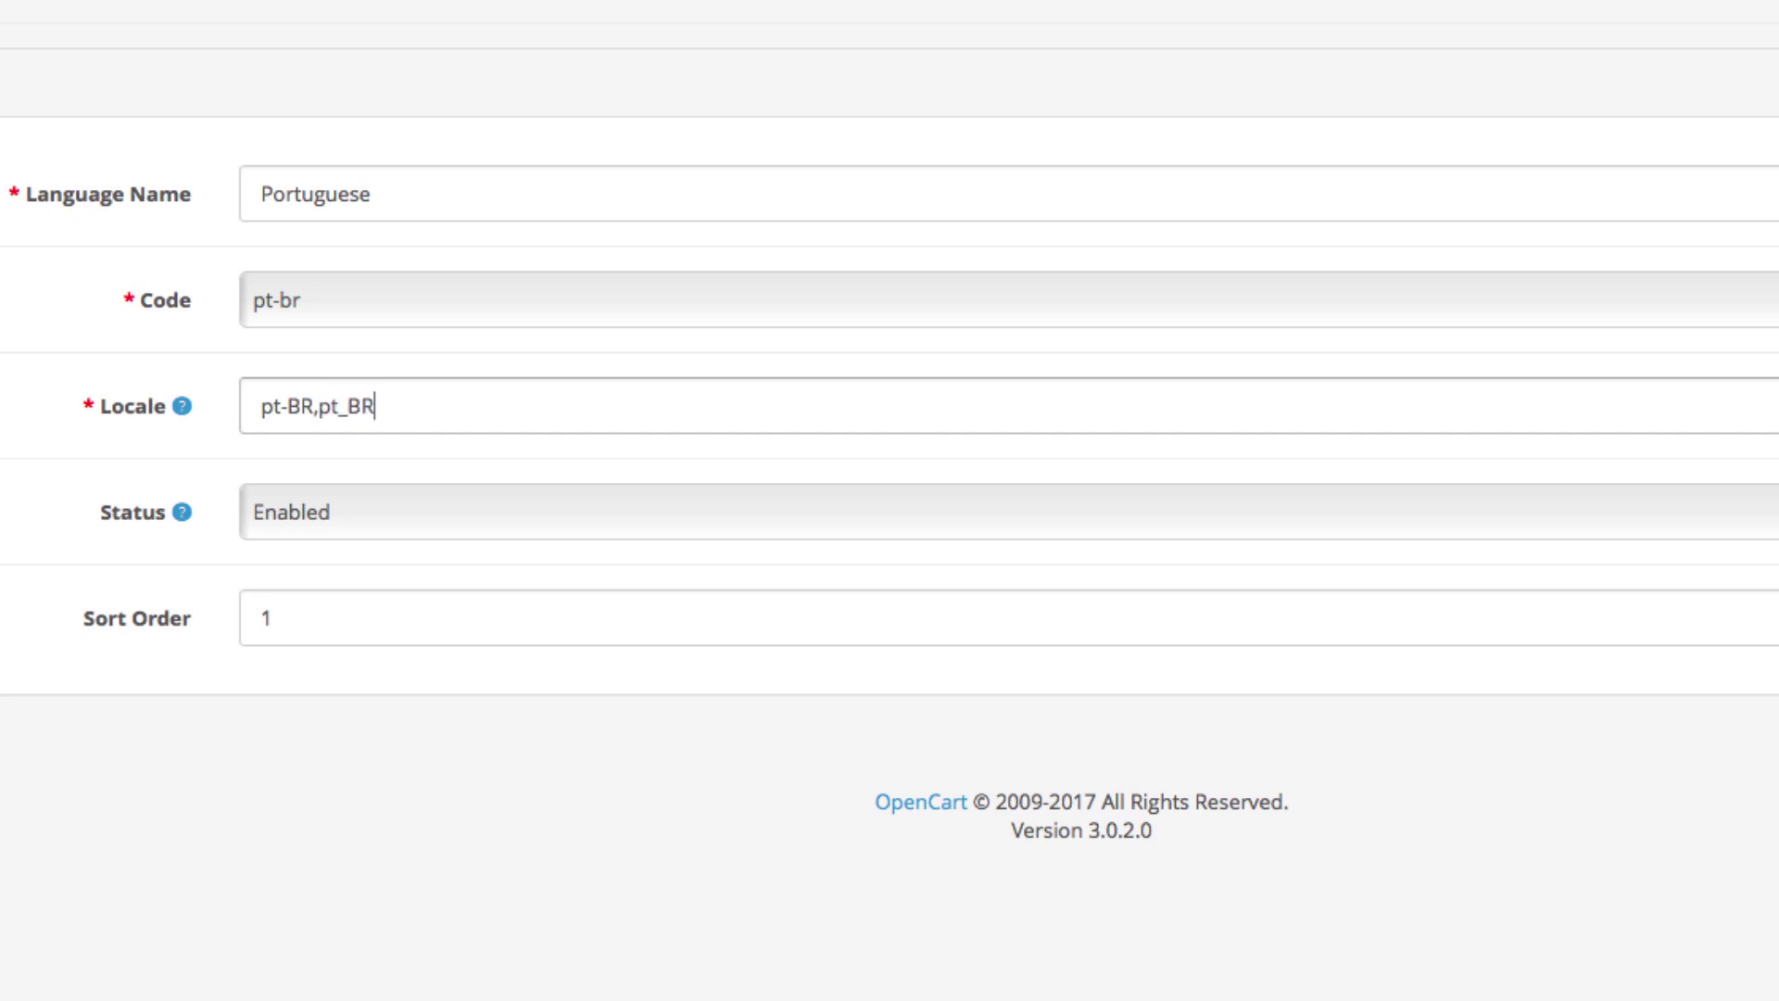
text(.UTF-8,pt_BR)
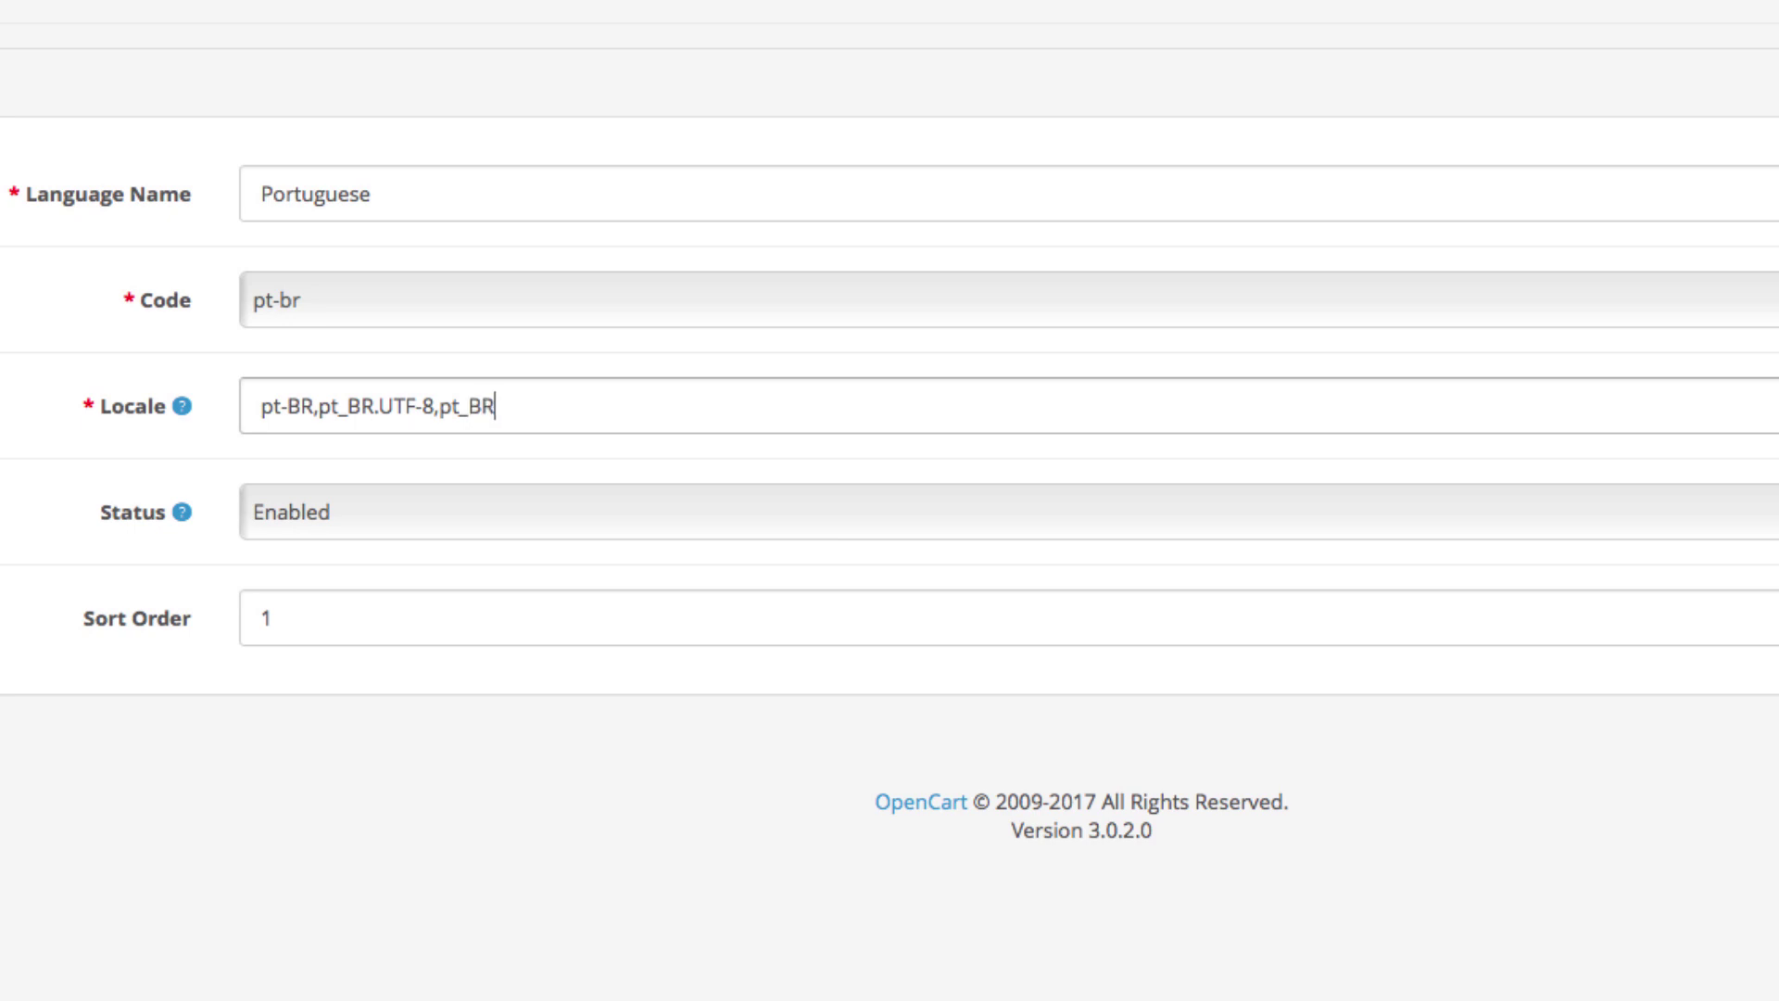
text(,pt-br,portuguese)
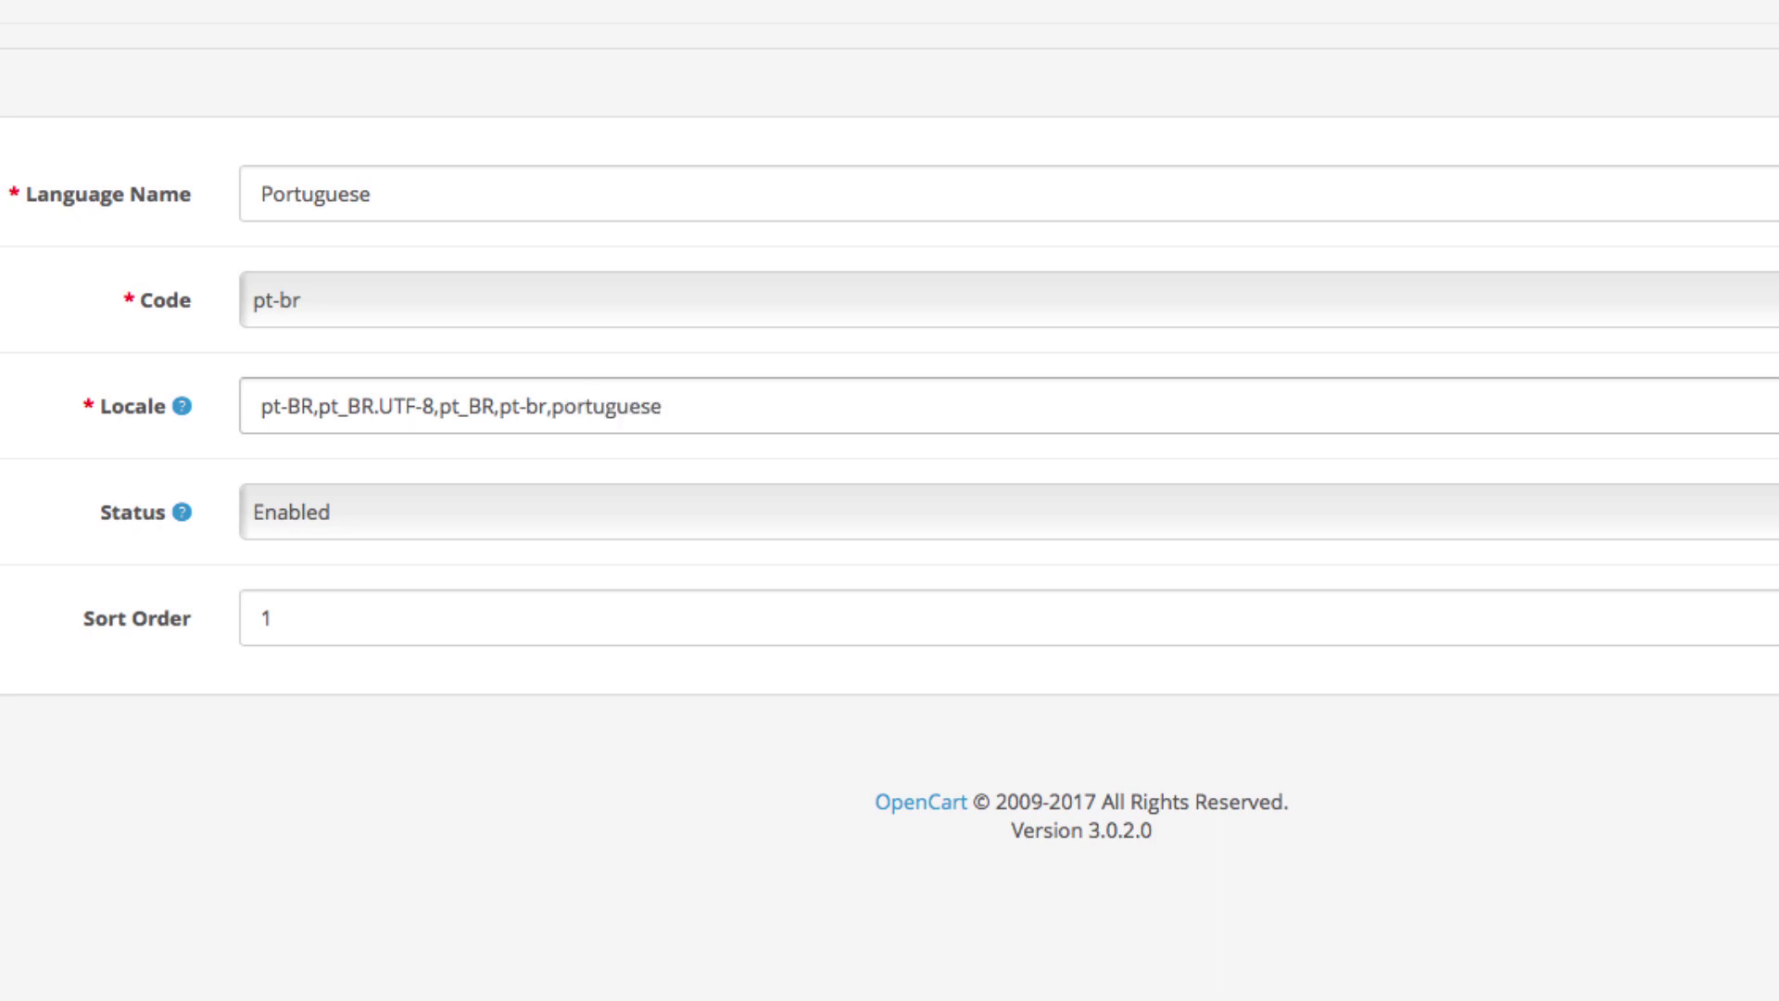
Keep the language status Enabled and change its sort order from 1 to 2
click(409, 510)
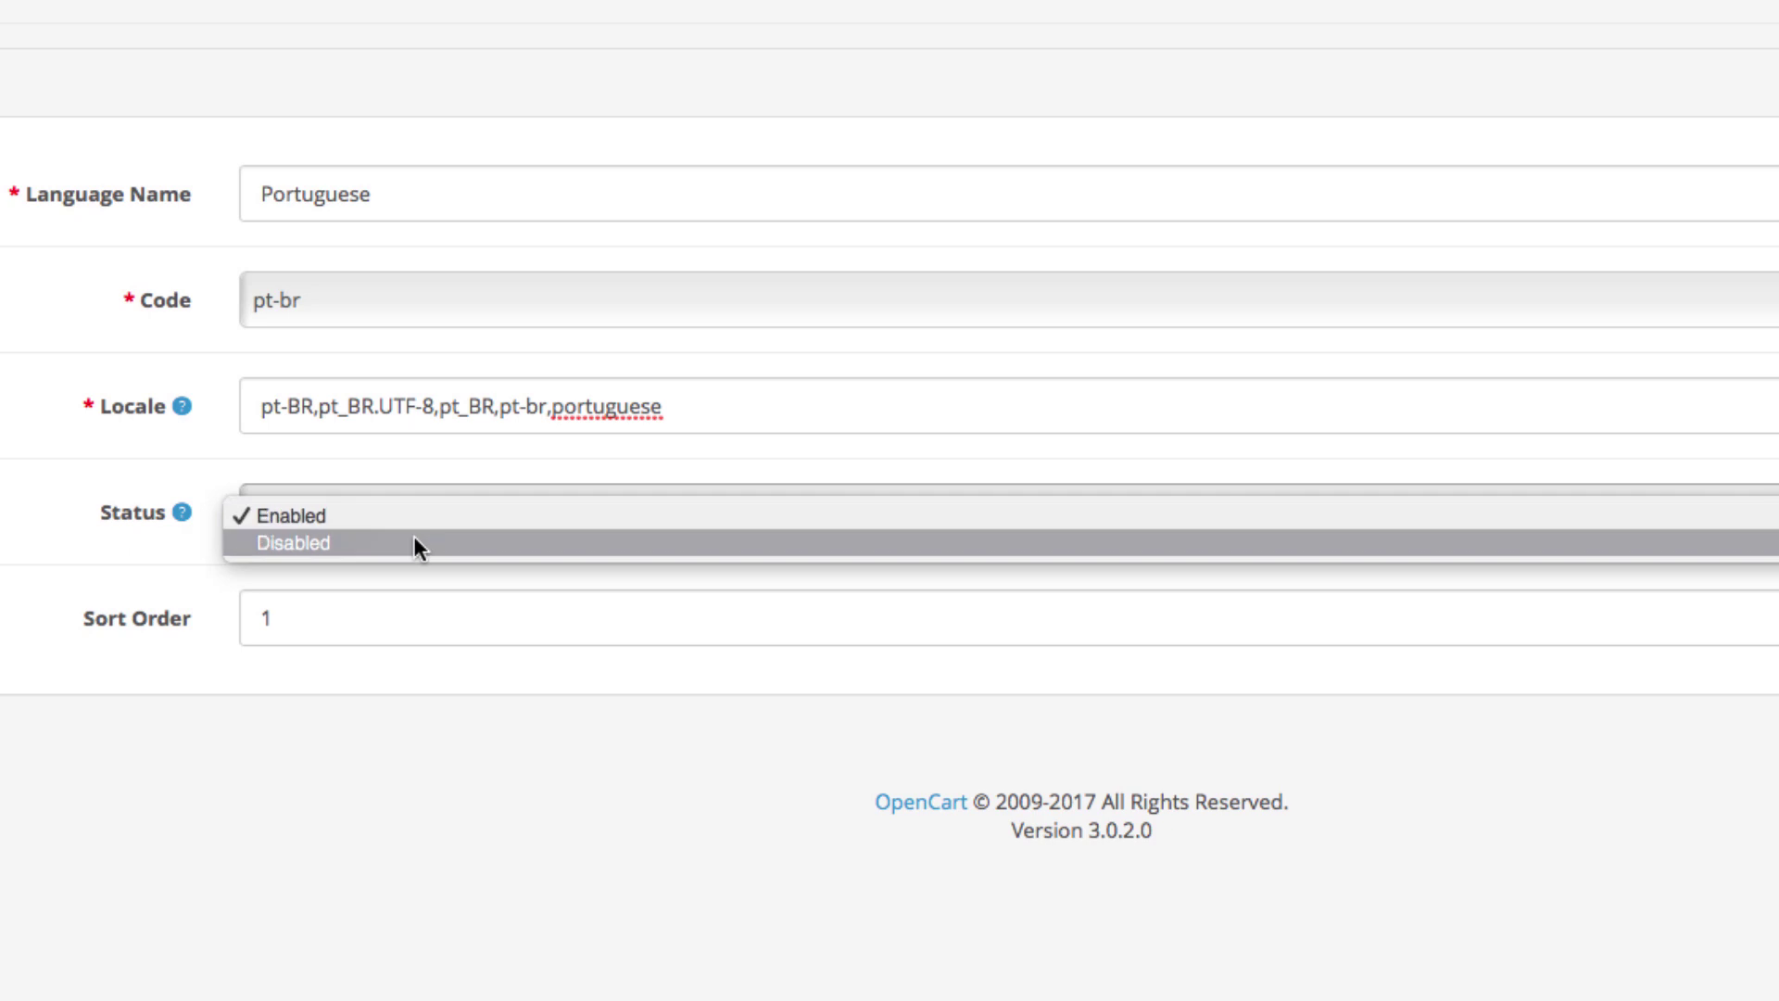
click(416, 516)
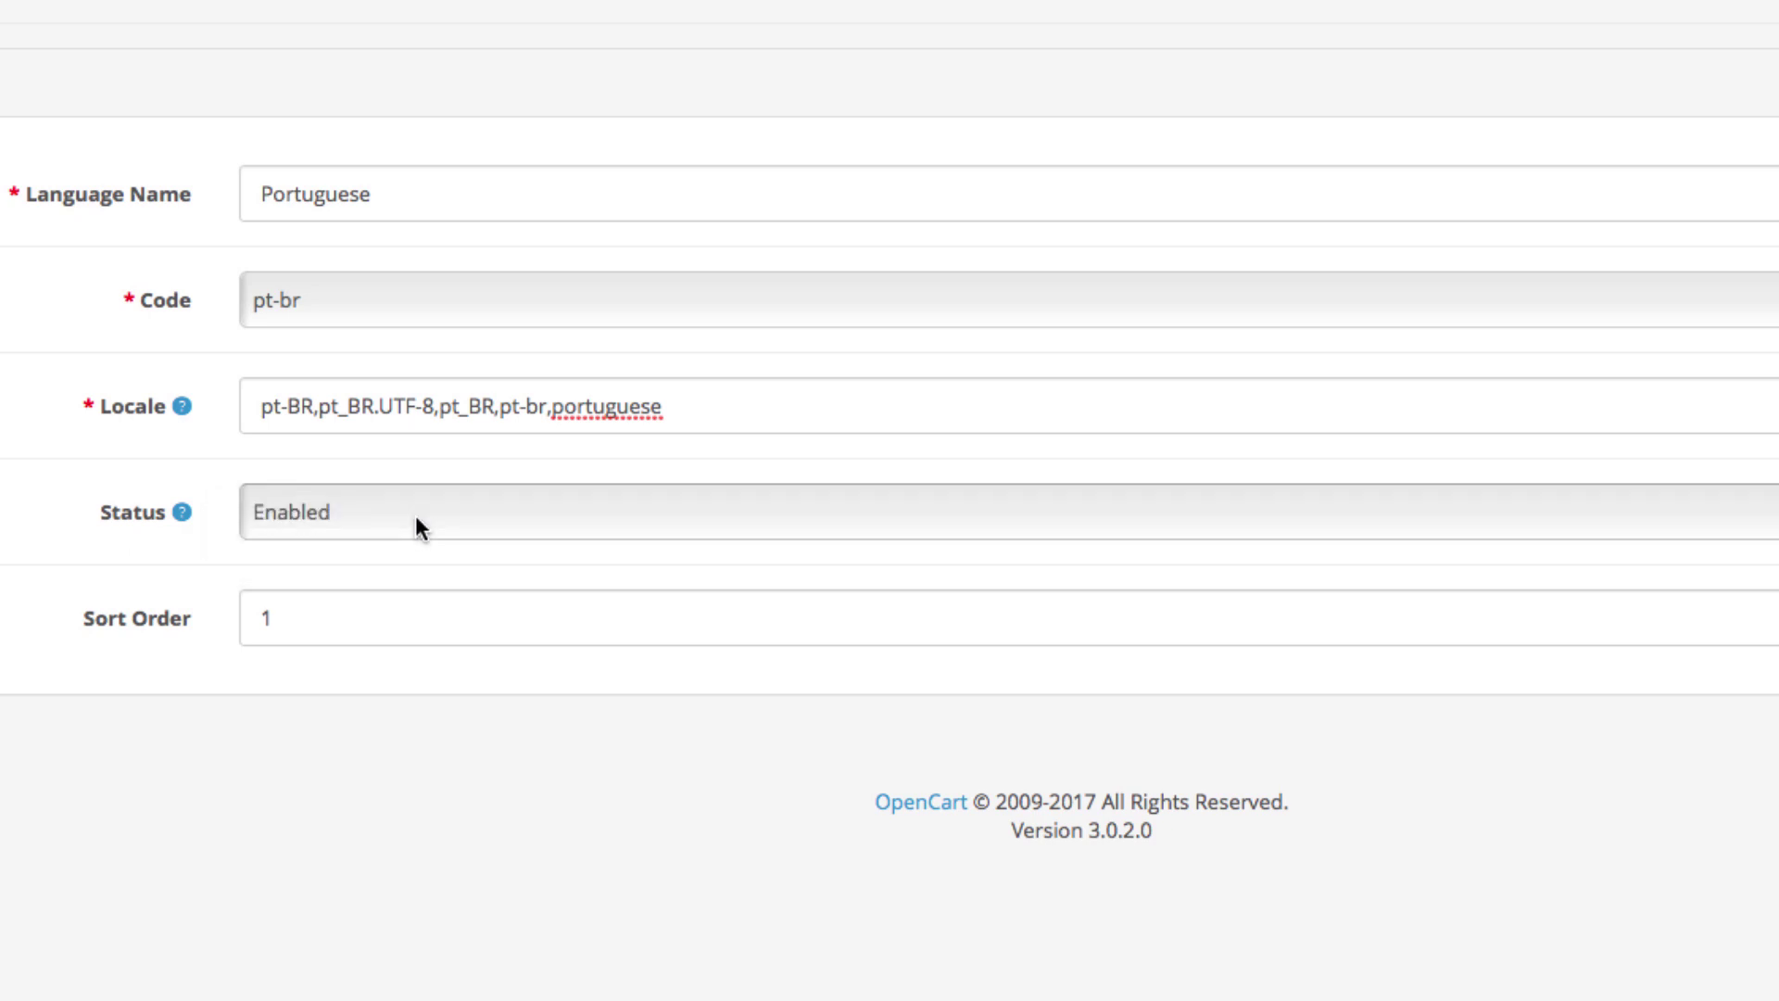
click(386, 636)
key(BackSpace)
text(2)
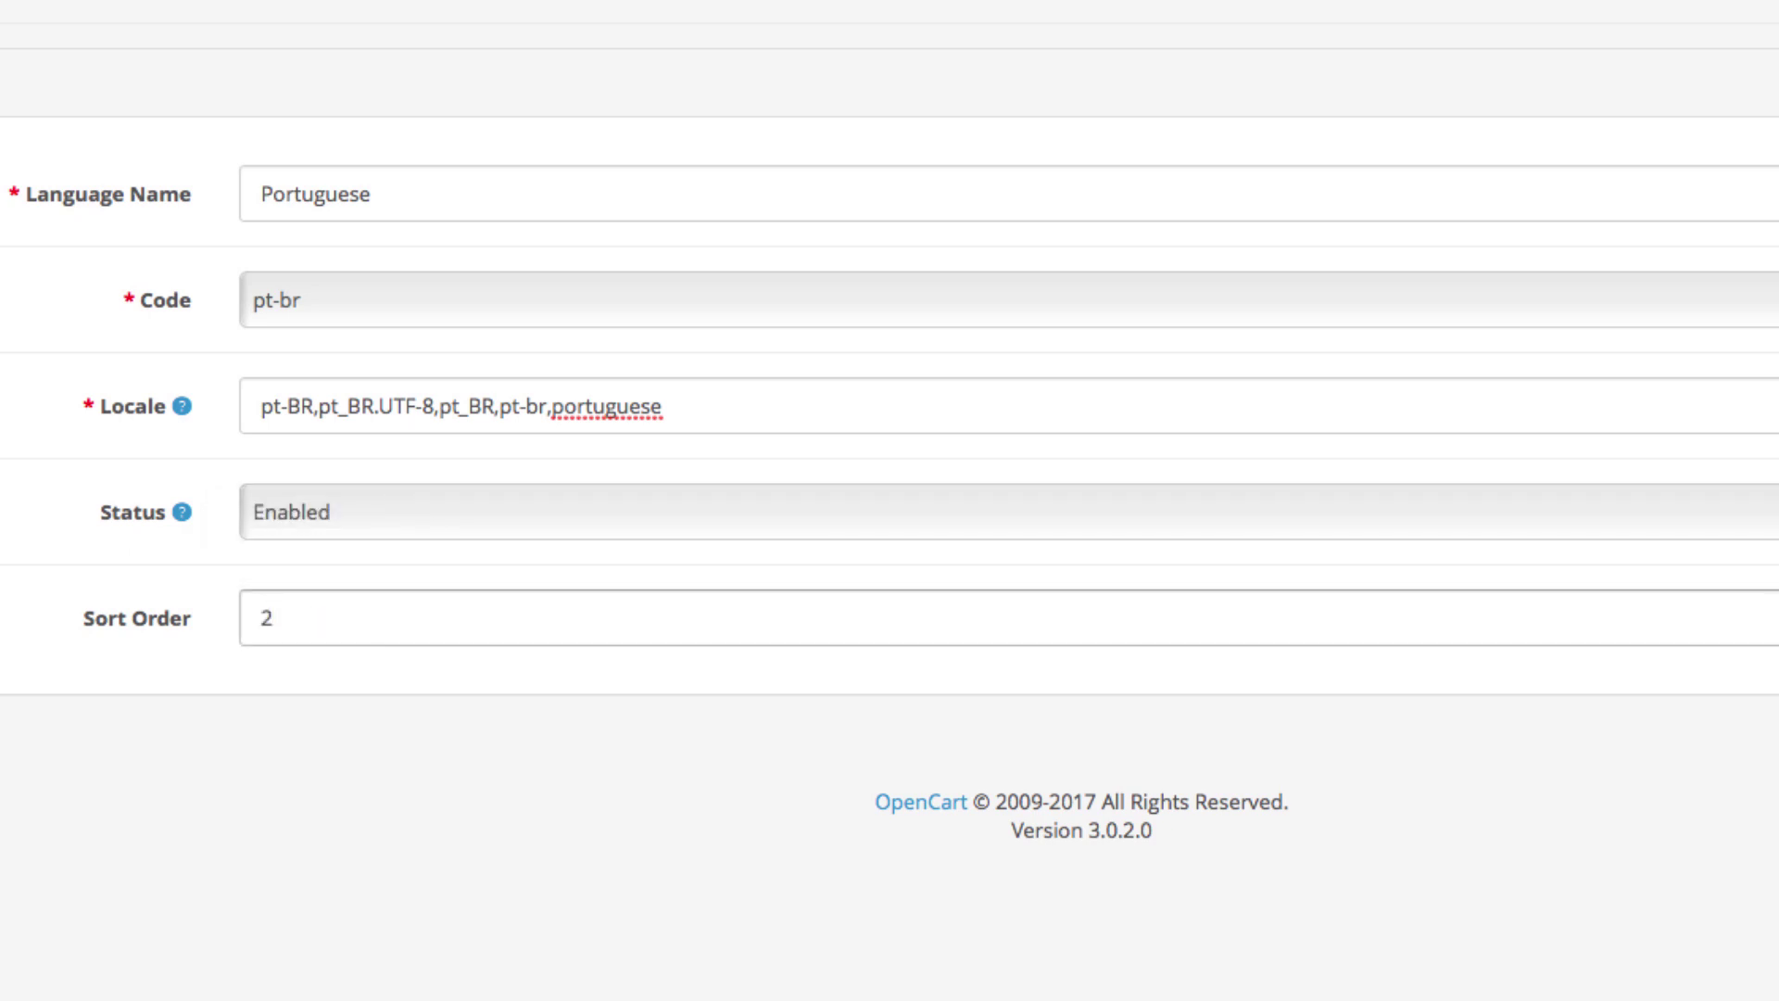
click(385, 672)
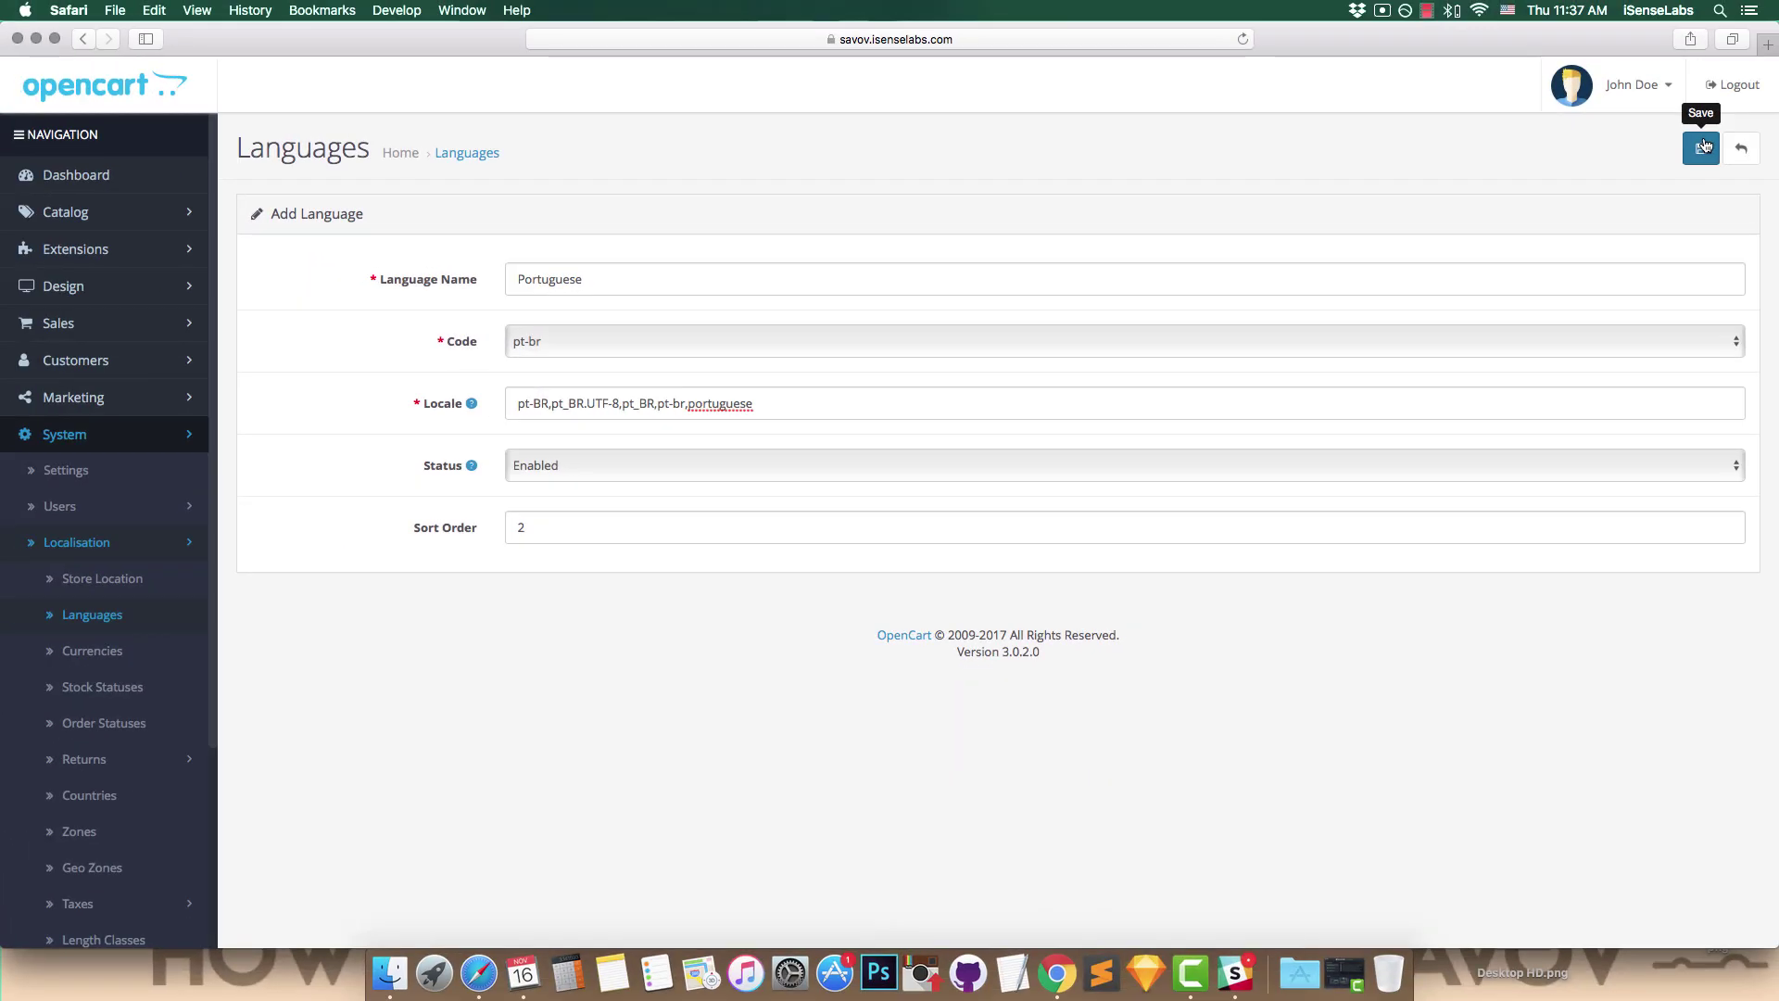
Save the Portuguese language (pt-br, sort order 2) and return to the admin dashboard
click(1702, 146)
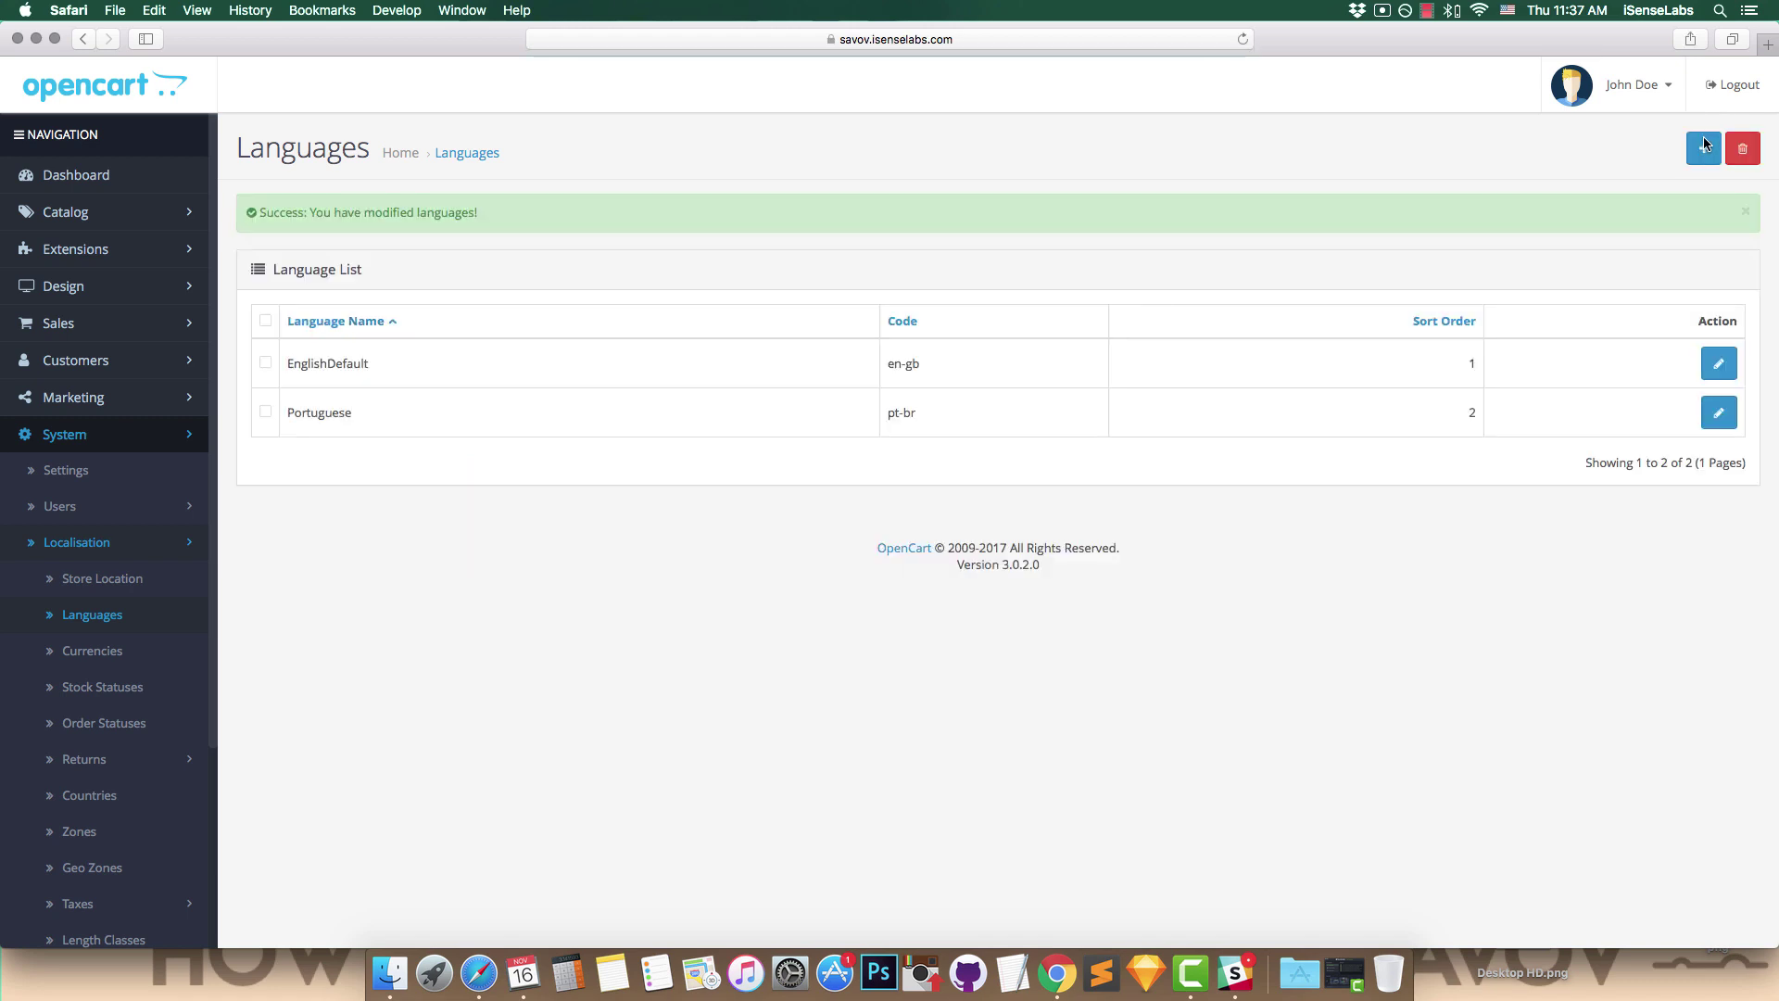
click(164, 186)
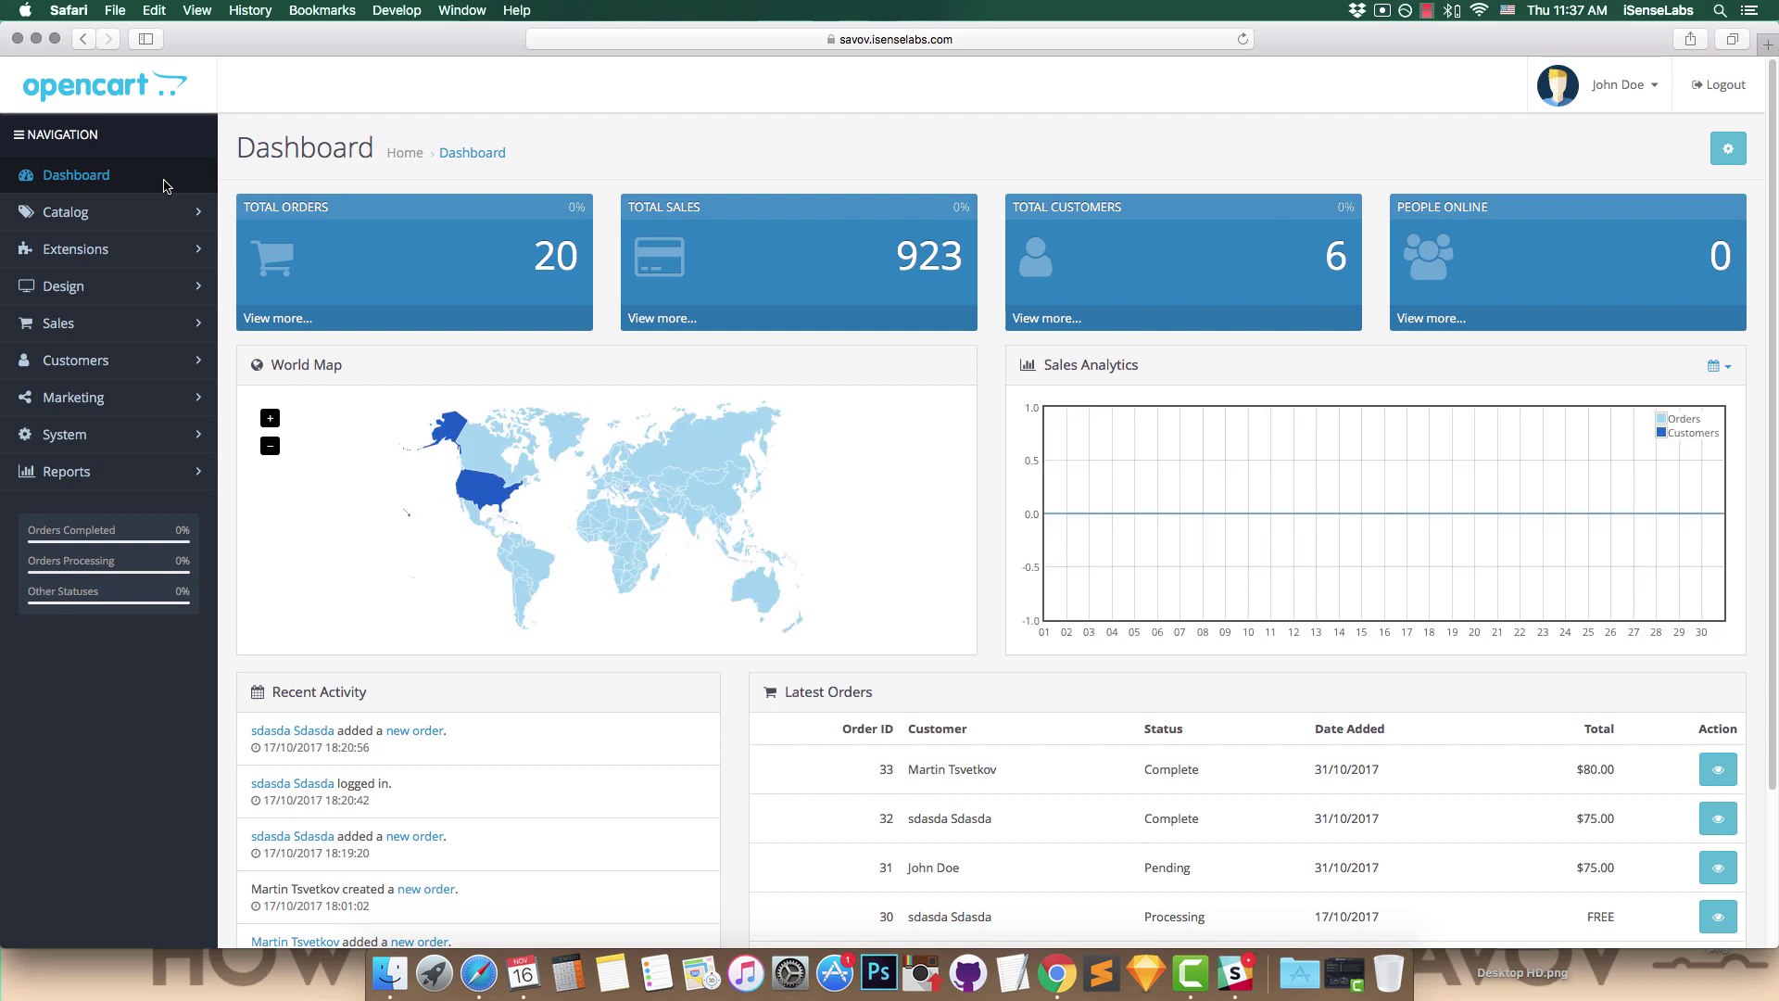
Open a new category form and check its Portuguese tab, then go to the storefront
click(148, 219)
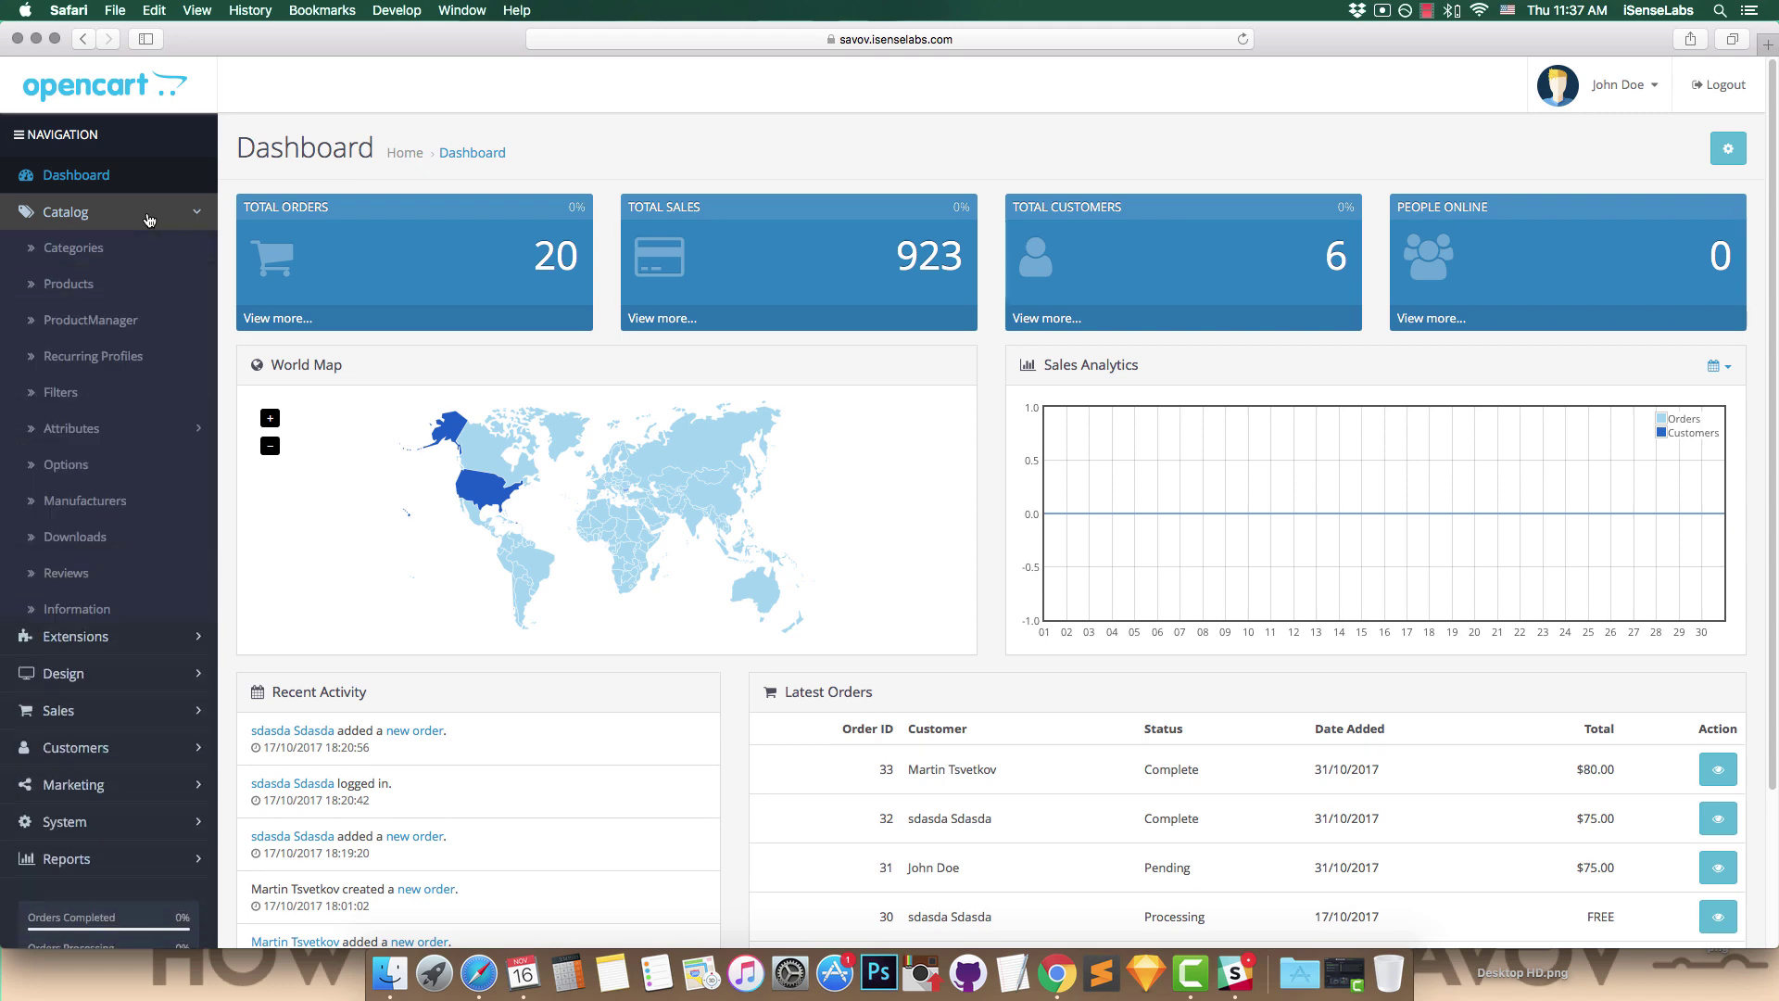
click(148, 250)
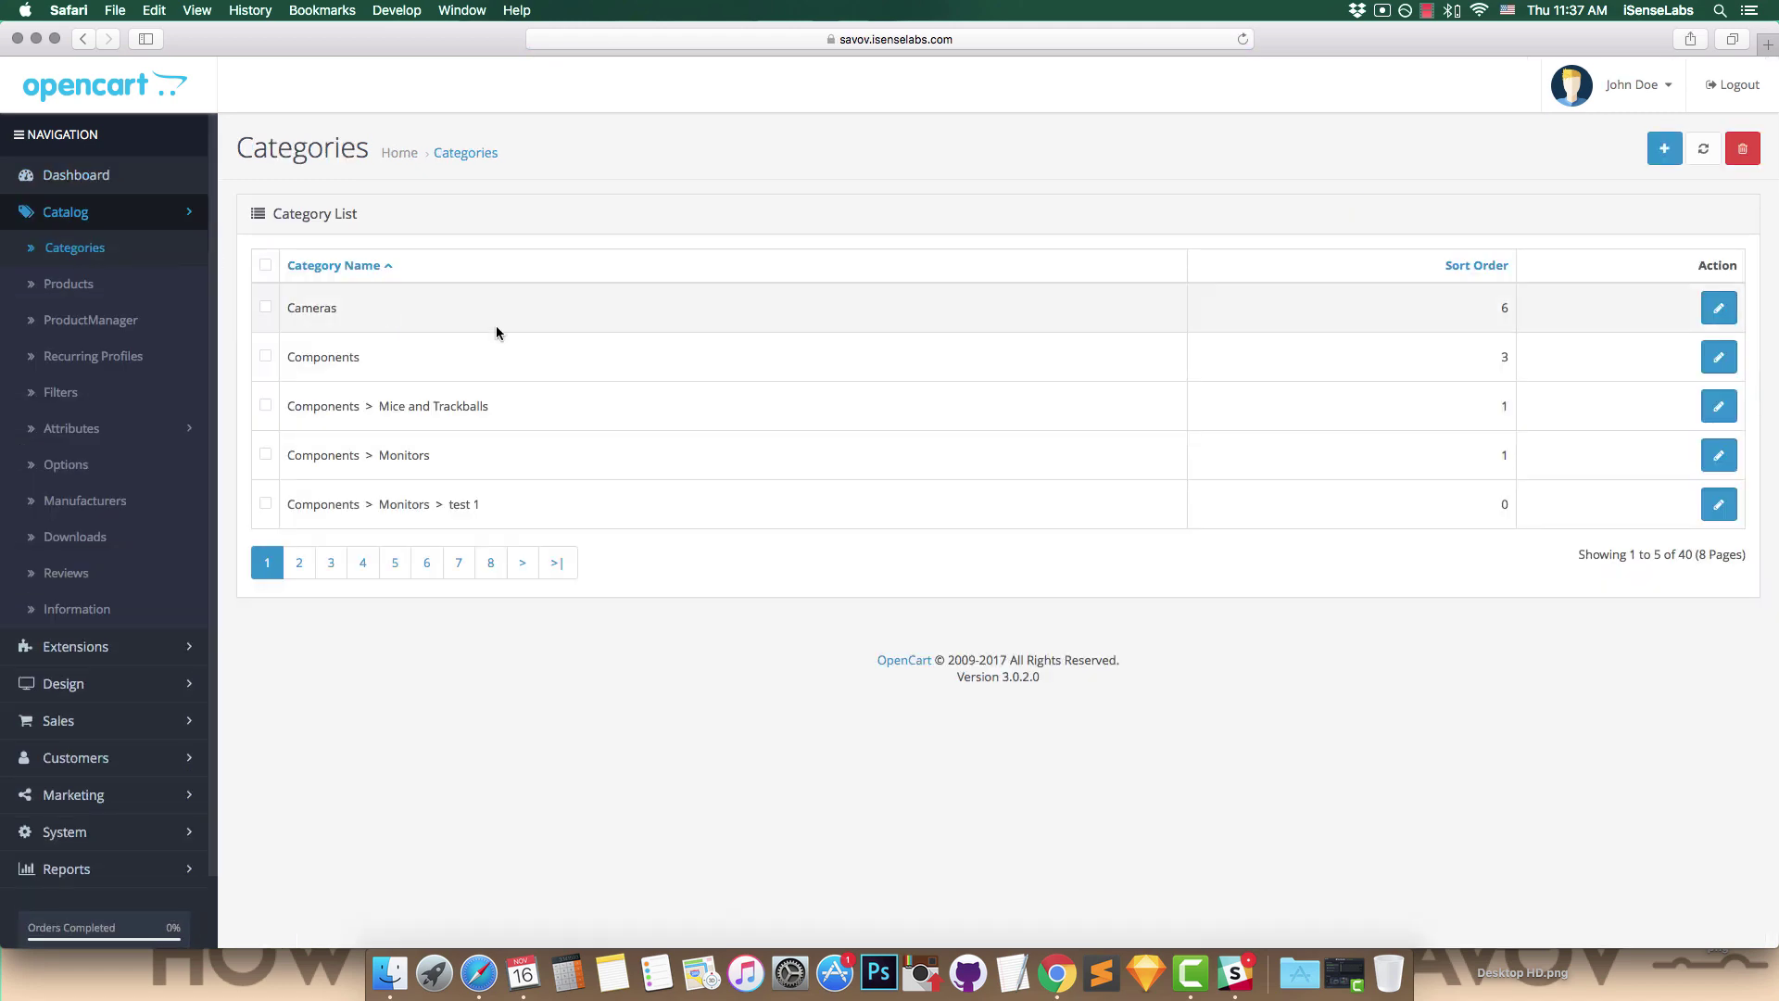
click(1665, 151)
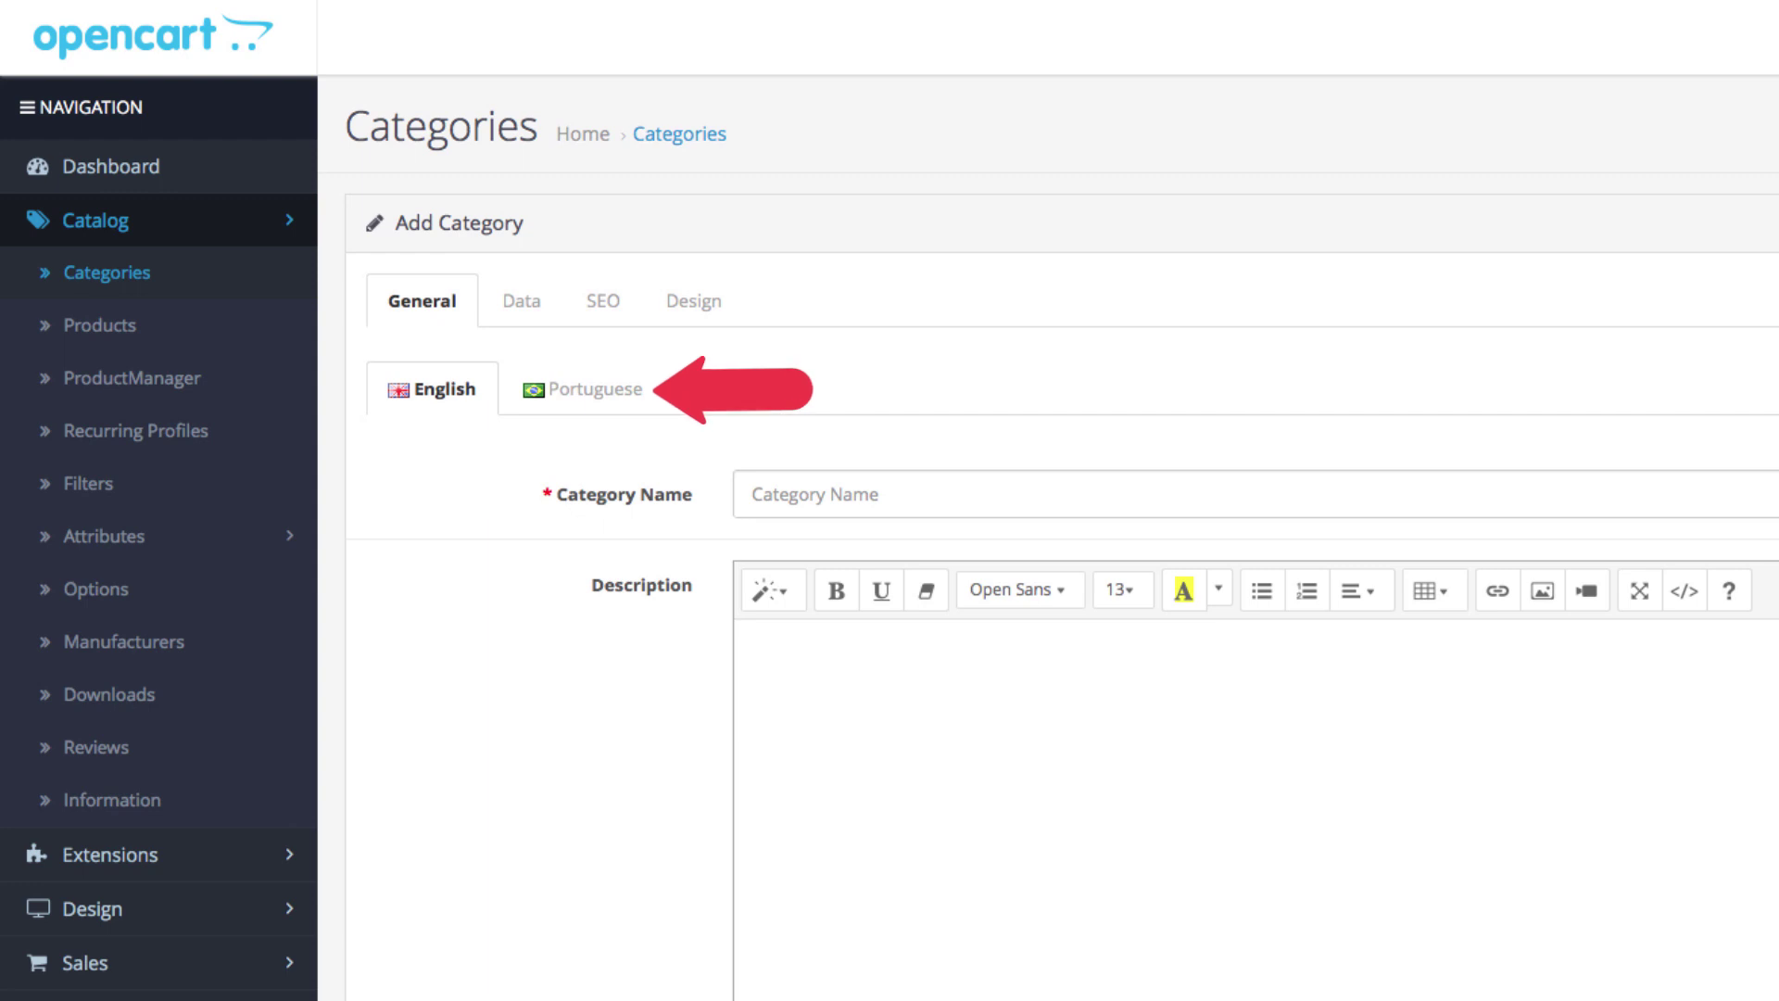
click(639, 412)
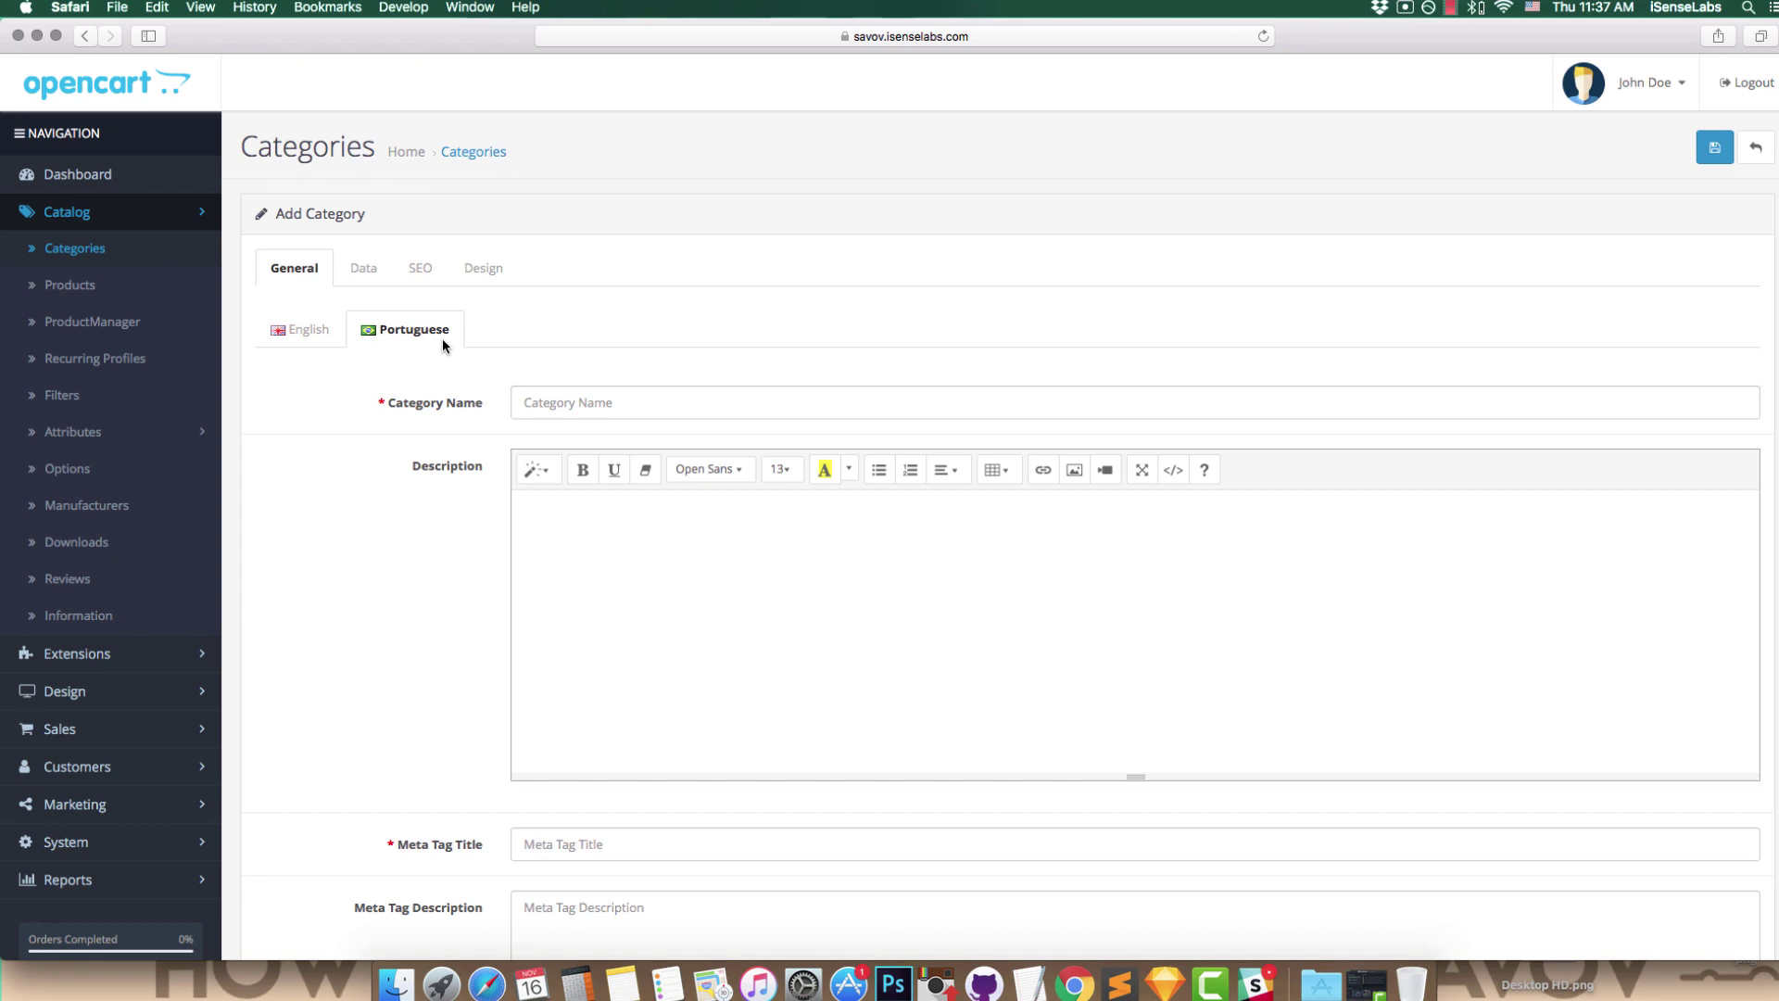
click(1601, 86)
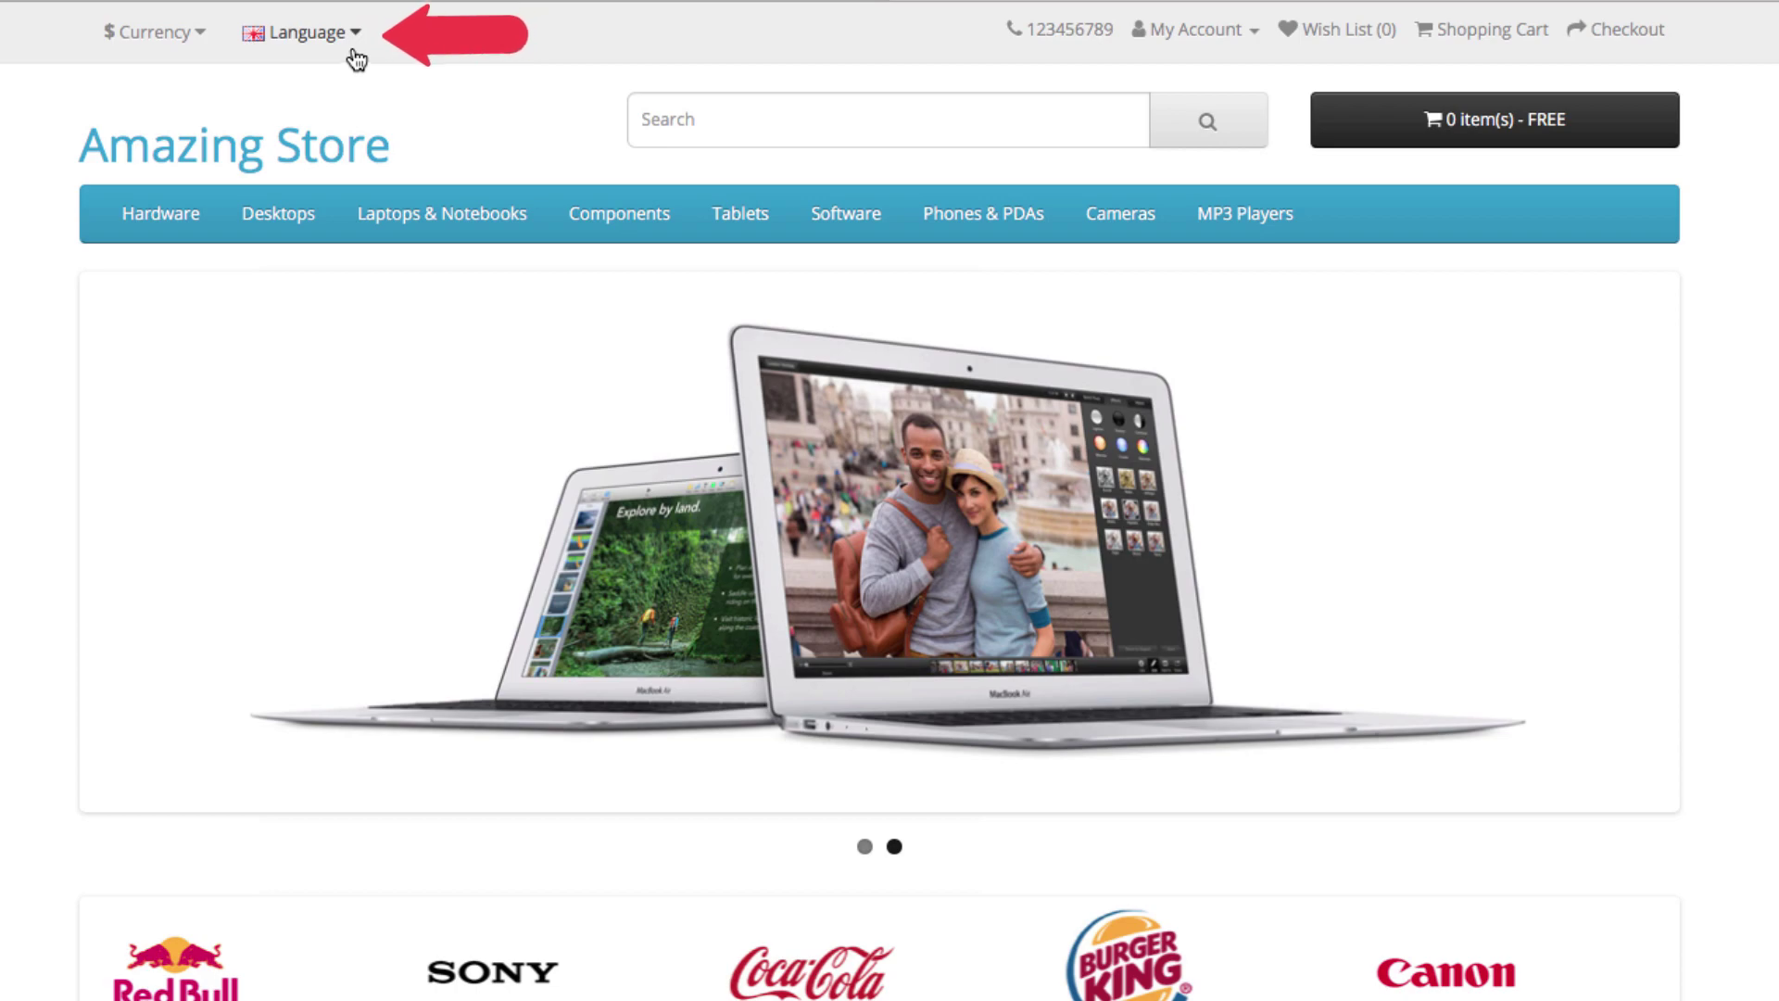
Switch the Amazing Store storefront to Portuguese and scroll to see Busca, Destaques and Comprar
click(353, 52)
click(382, 137)
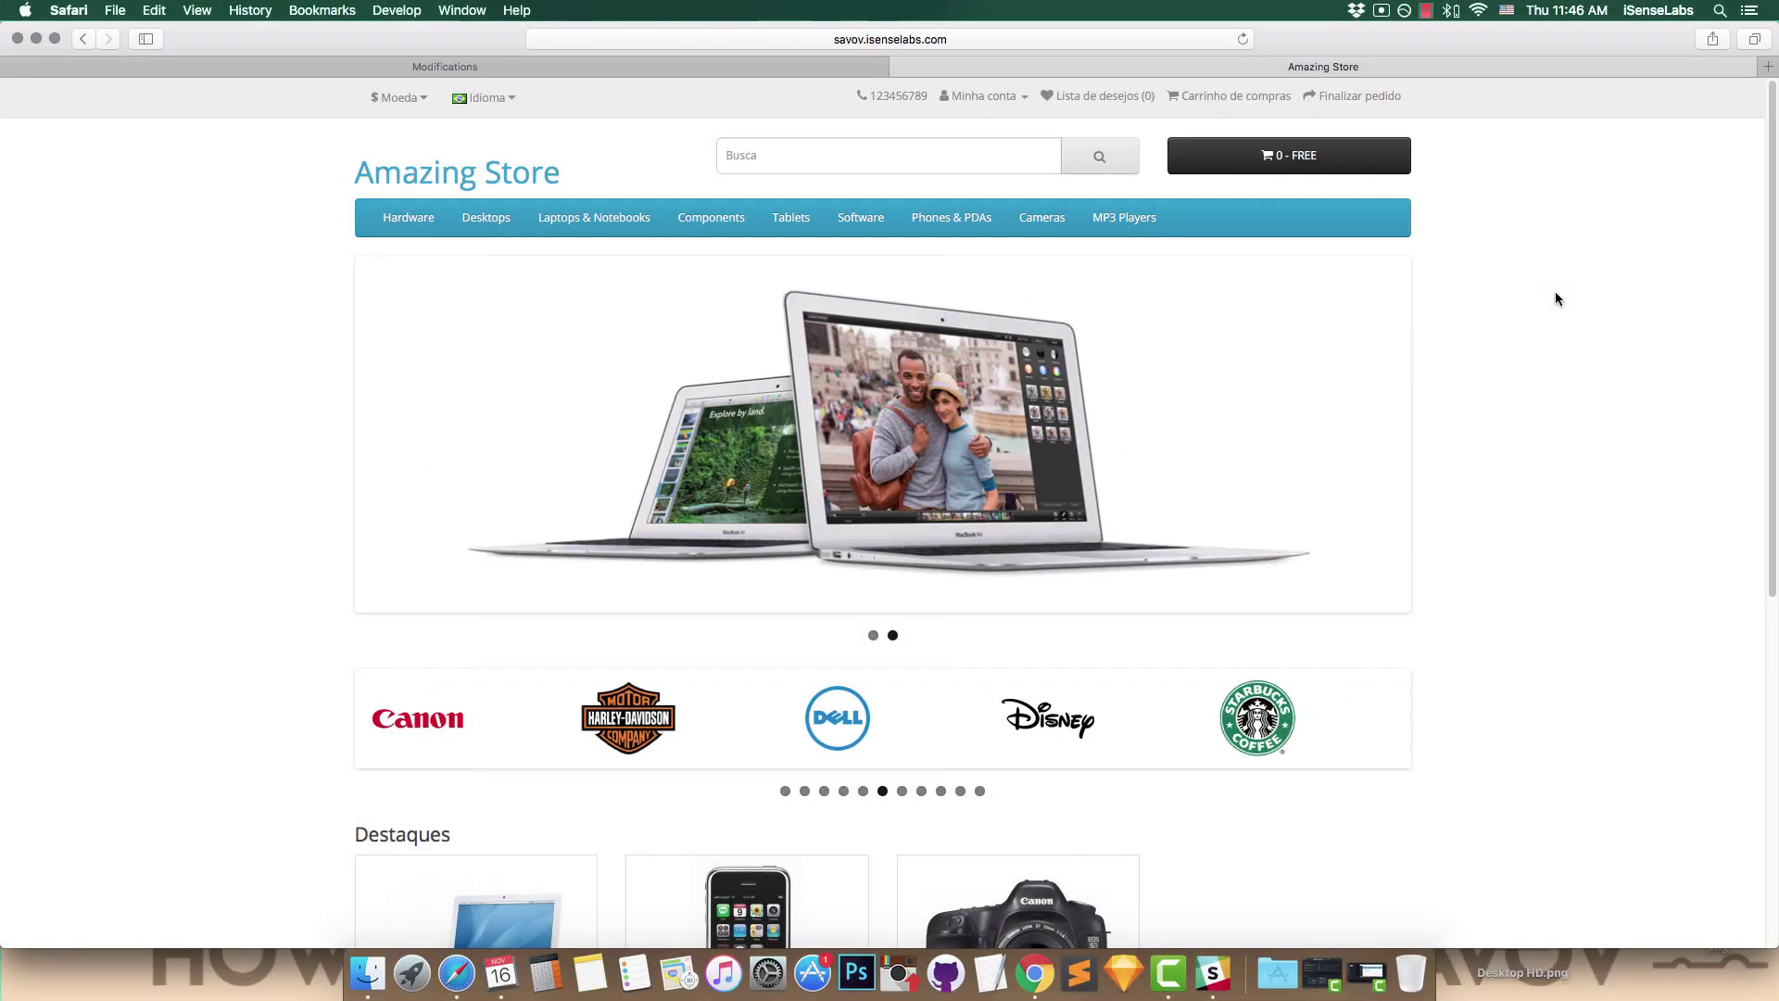
scroll(1556, 296, down, 5)
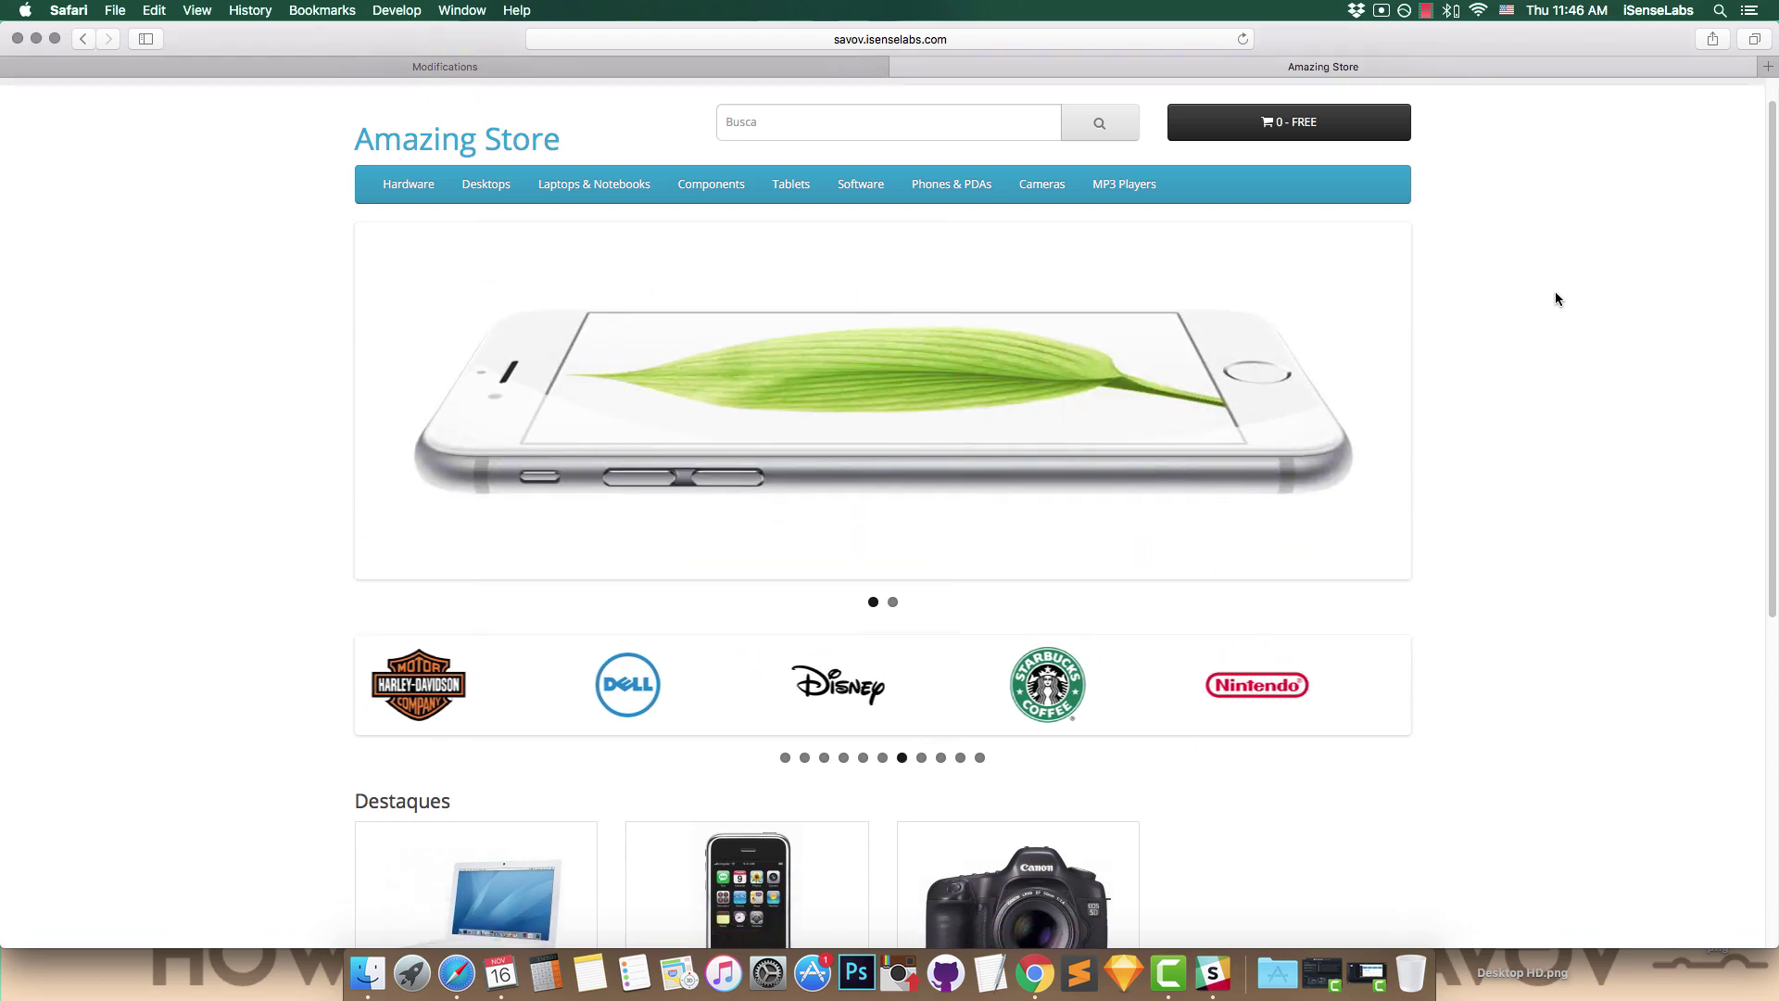
scroll(1555, 295, down, 7)
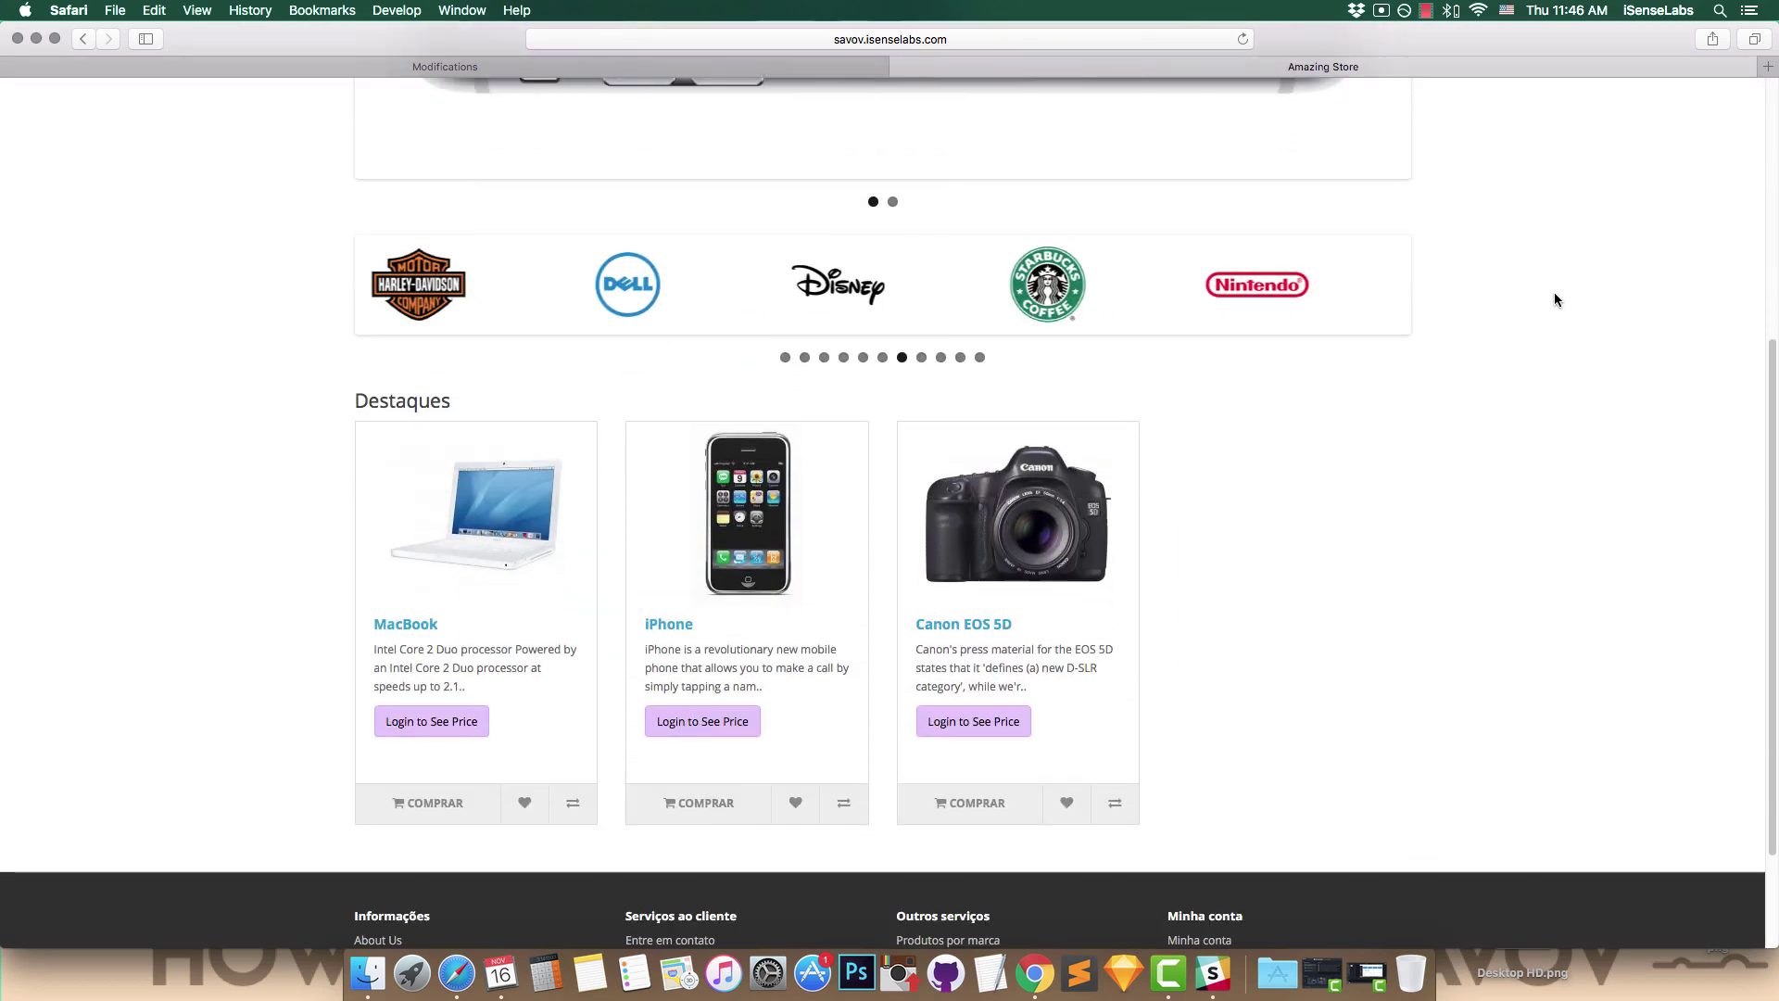